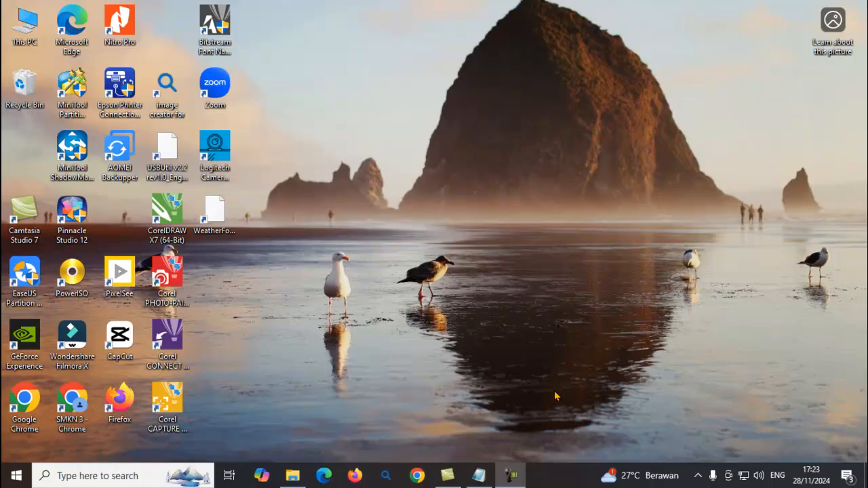
- Switch to the Langkah cap cut notes and review the tutorial title and the list of video editing applications
click(479, 475)
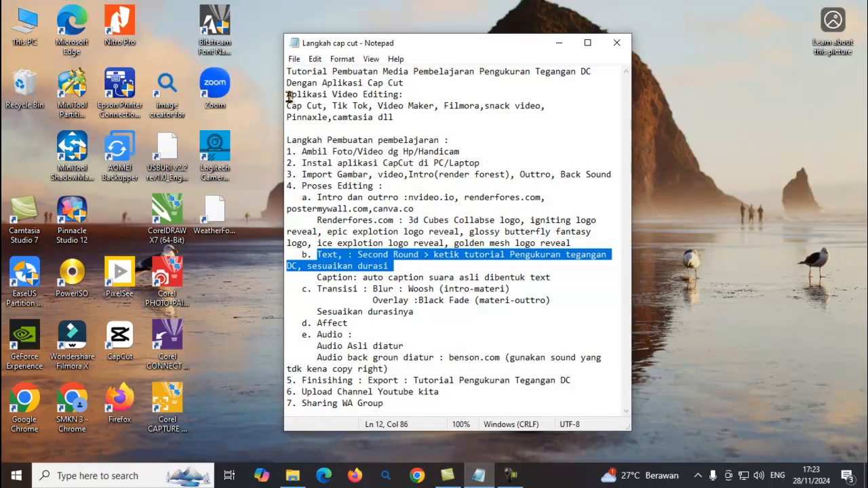
drag(287, 71, 429, 81)
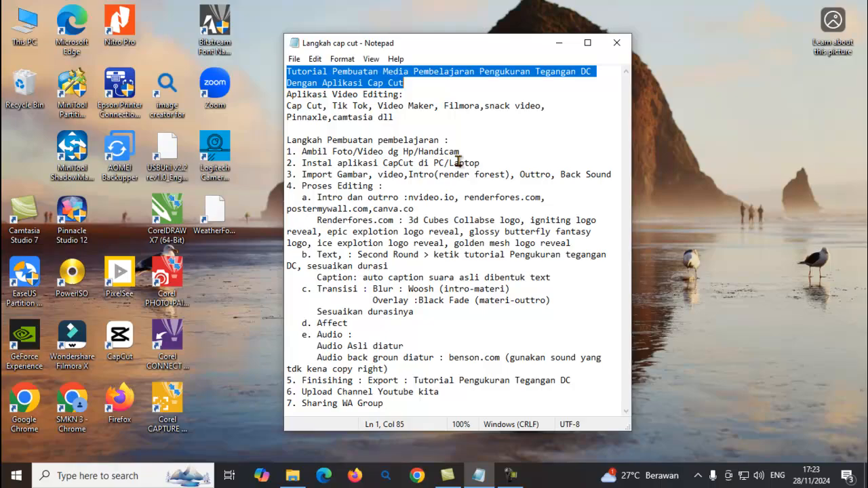
click(410, 83)
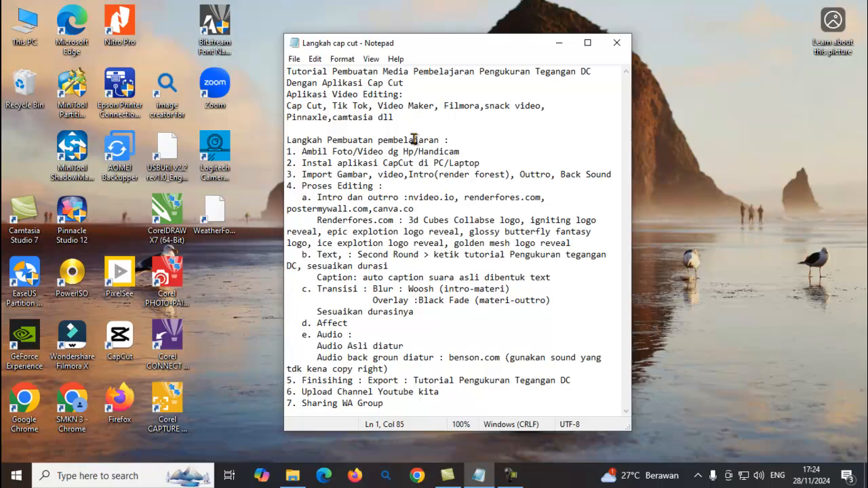
click(288, 106)
drag(288, 106, 406, 117)
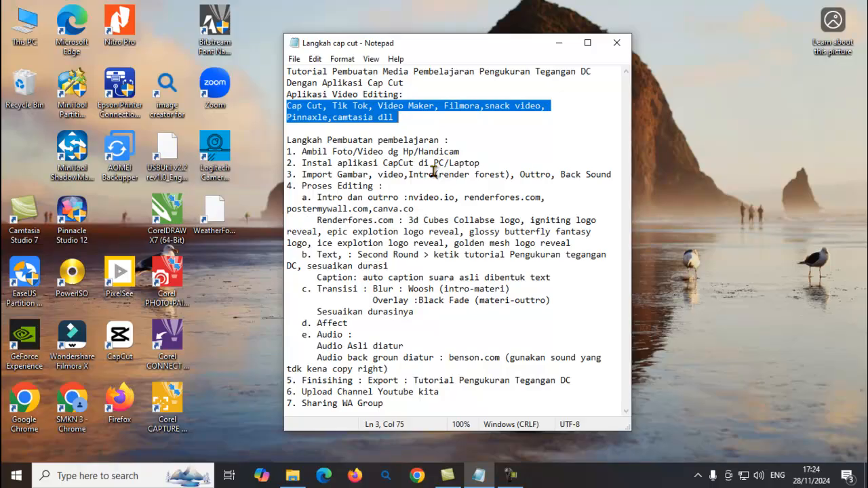
click(405, 125)
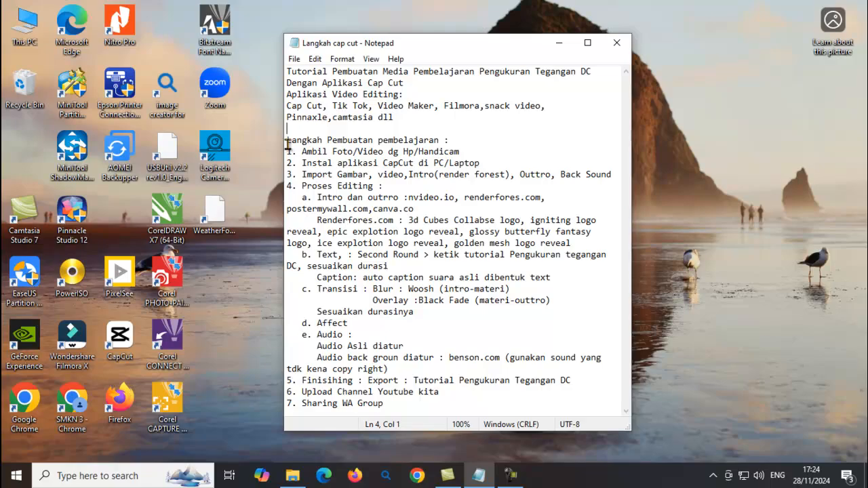
- Review the steps heading in the notes and its first two items, on capturing footage and installing CapCut
drag(287, 141, 465, 140)
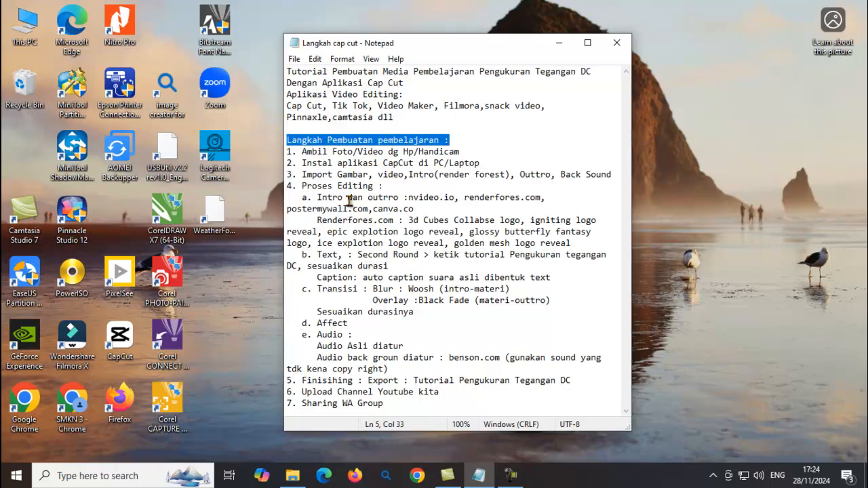
click(287, 151)
drag(287, 151, 469, 155)
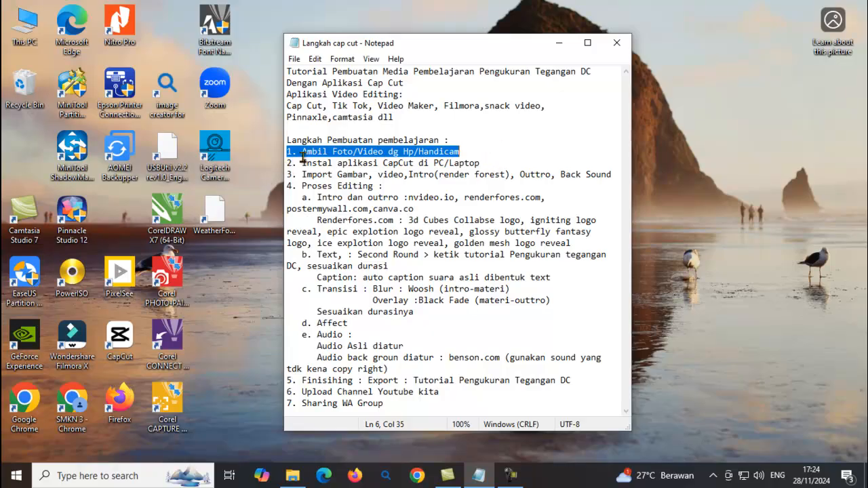
drag(287, 163, 493, 167)
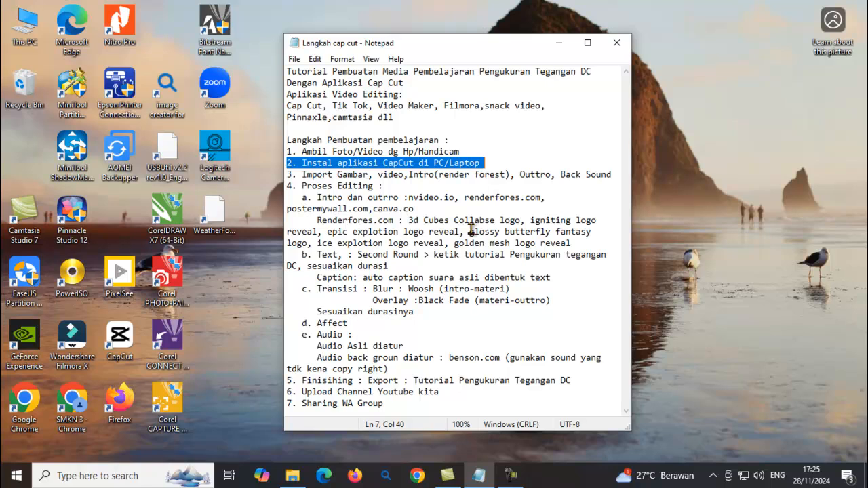
click(498, 165)
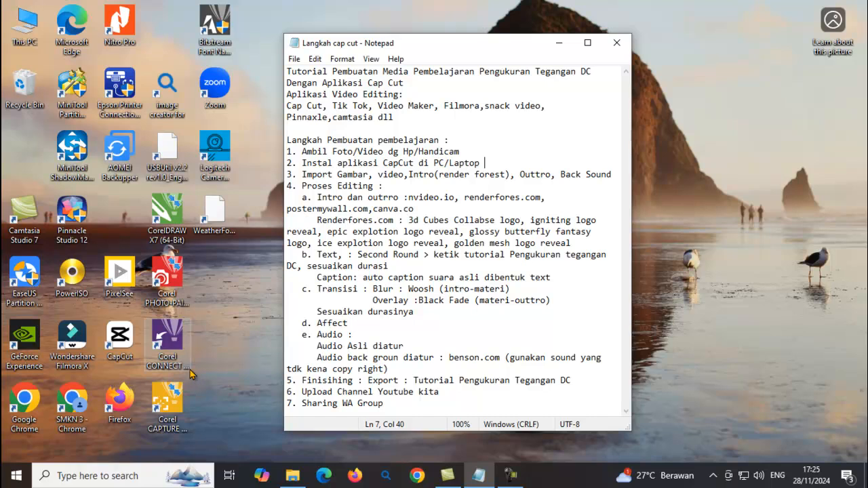
- Switch to CapCut and create a new project
click(120, 345)
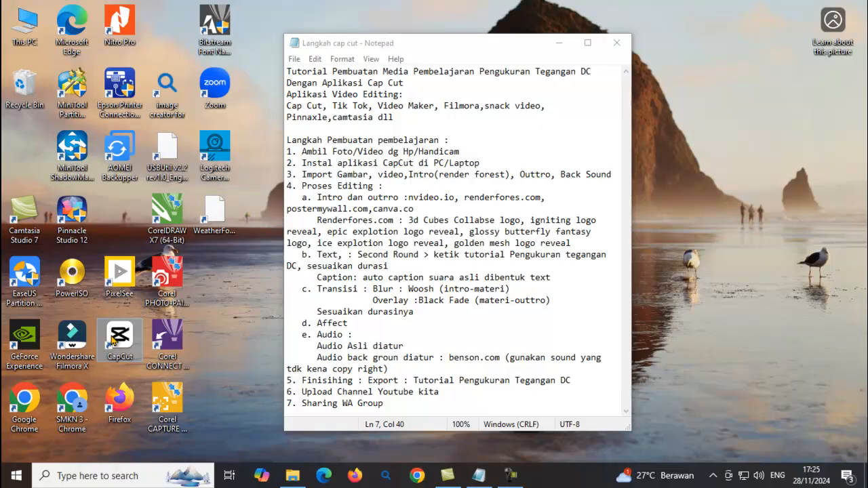
double_click(114, 339)
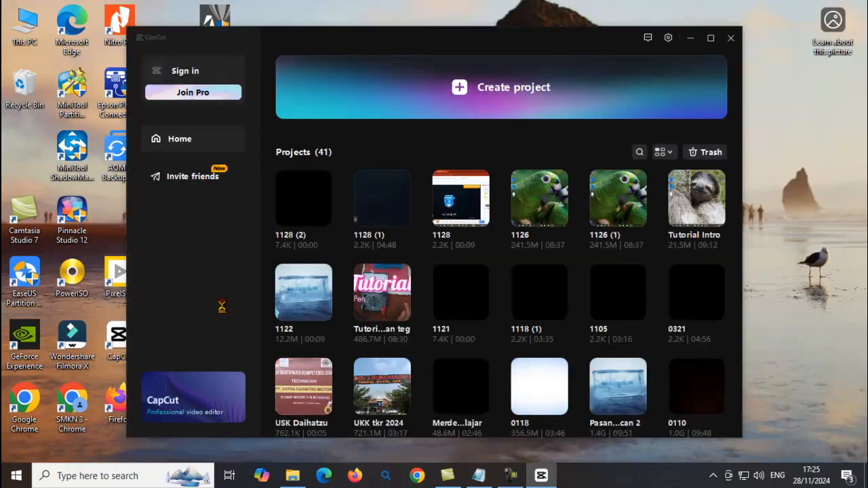
click(513, 95)
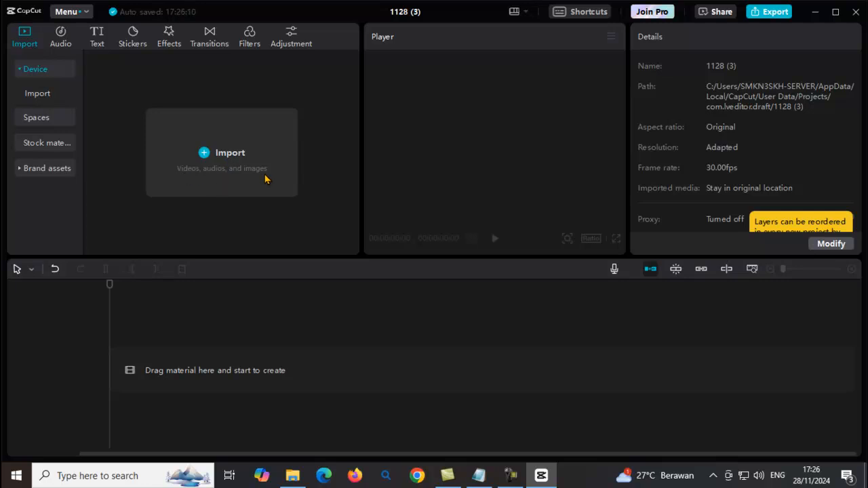
- Import all four media files from the folder "20. Tutorial Pengukuran Tegangan DC melalui Aplikasi Cap Cut" under Promosi Sekolah on DATA2 (E:)
click(227, 161)
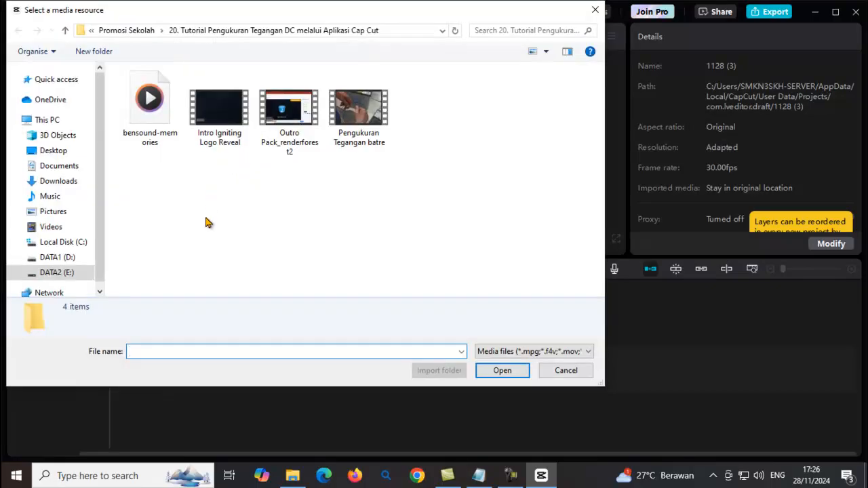
click(58, 278)
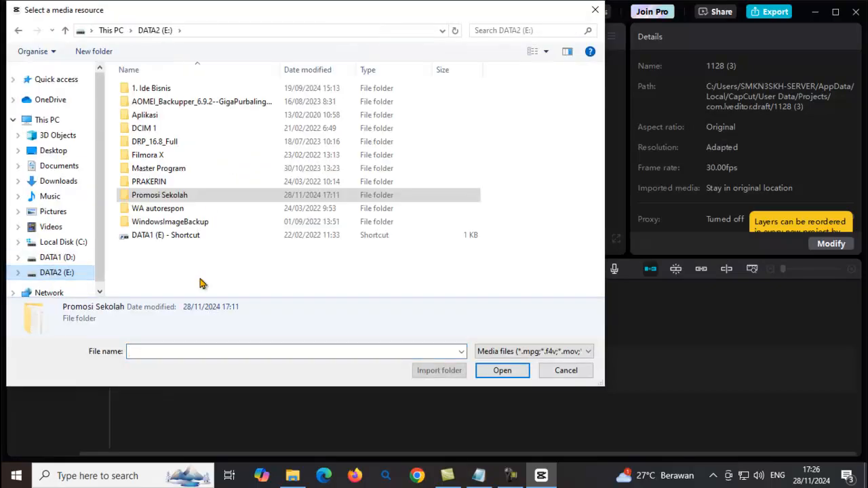
double_click(161, 198)
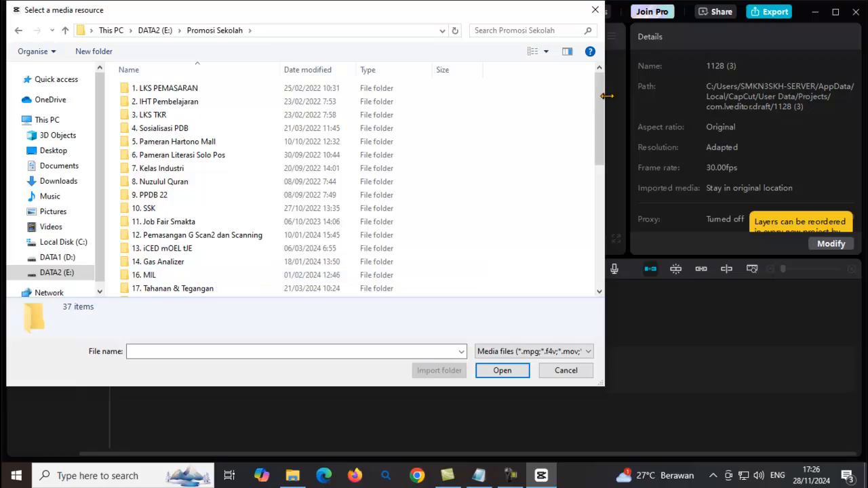
drag(600, 112, 597, 170)
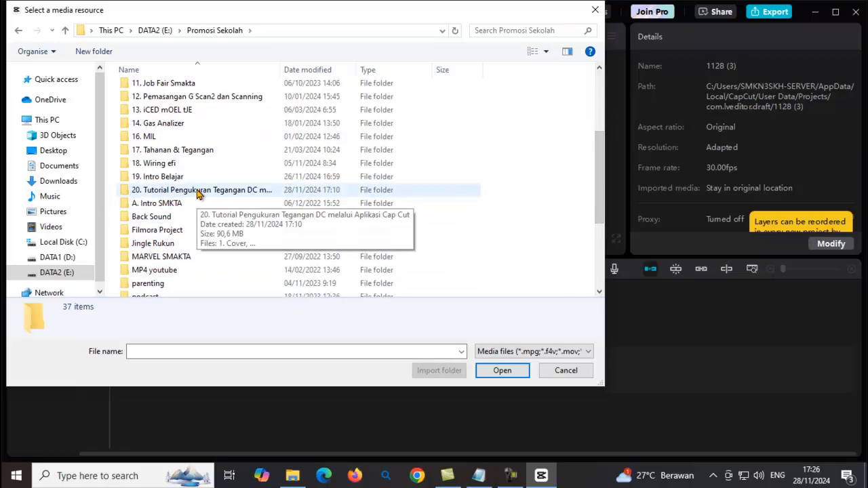
click(199, 191)
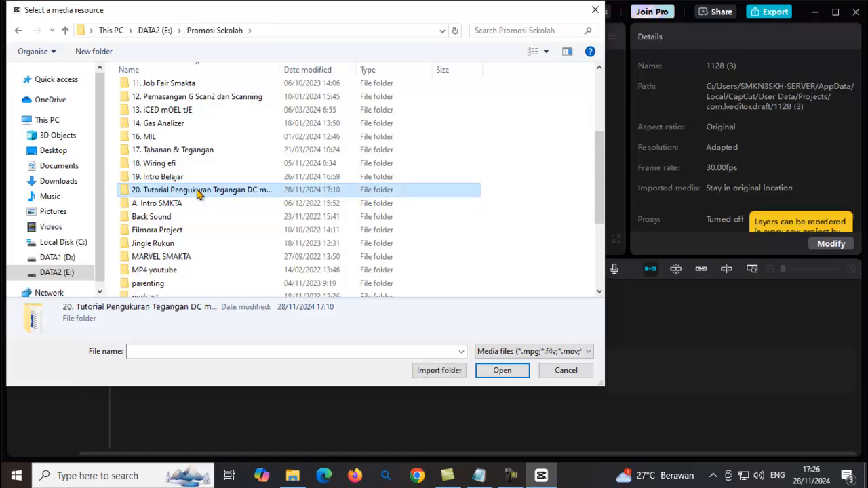
double_click(199, 192)
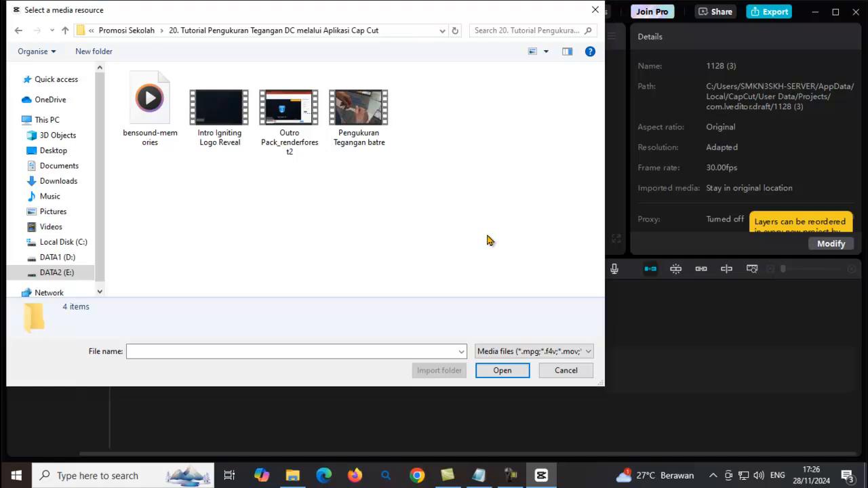
drag(460, 206, 109, 49)
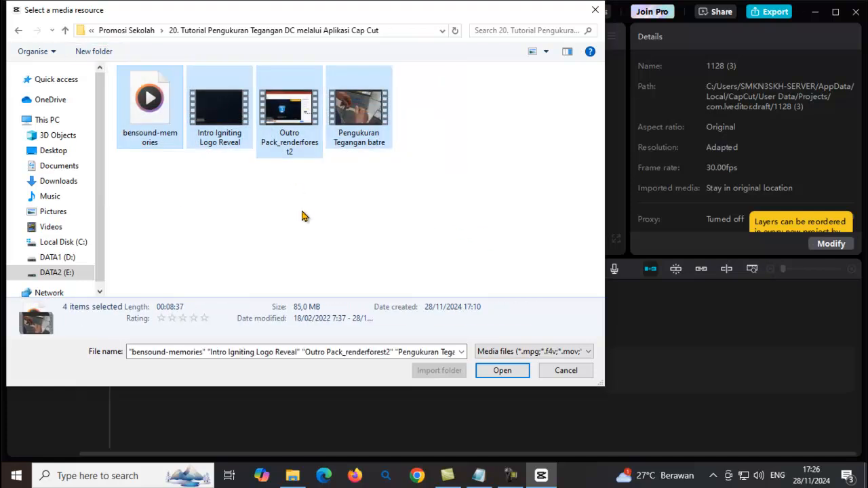
click(493, 376)
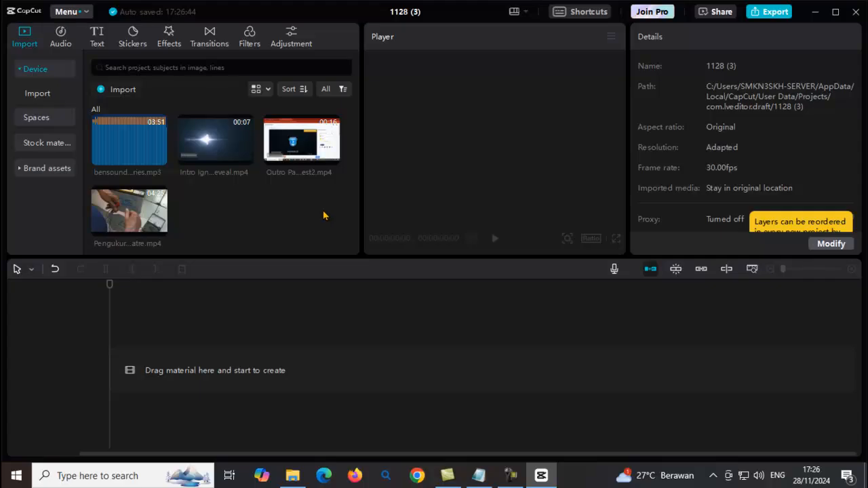
- Check the Proses Editing section of the Notepad notes for the intro and outro sources, then return to CapCut
click(479, 476)
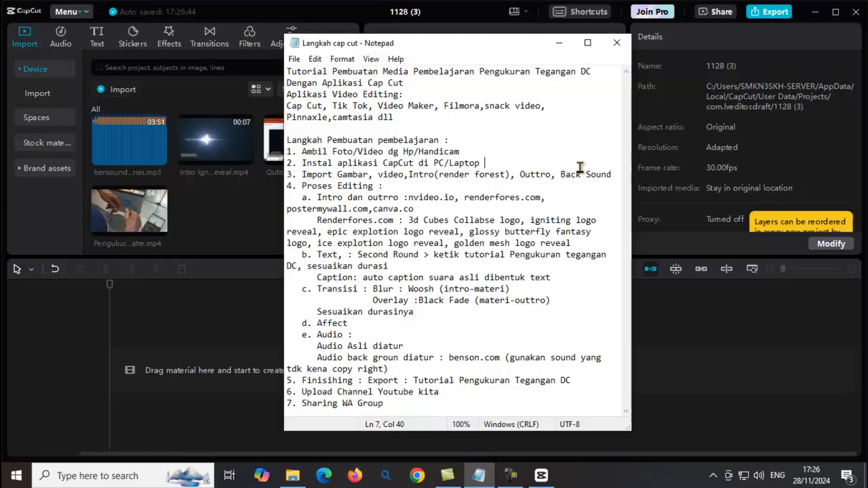
drag(302, 187, 386, 190)
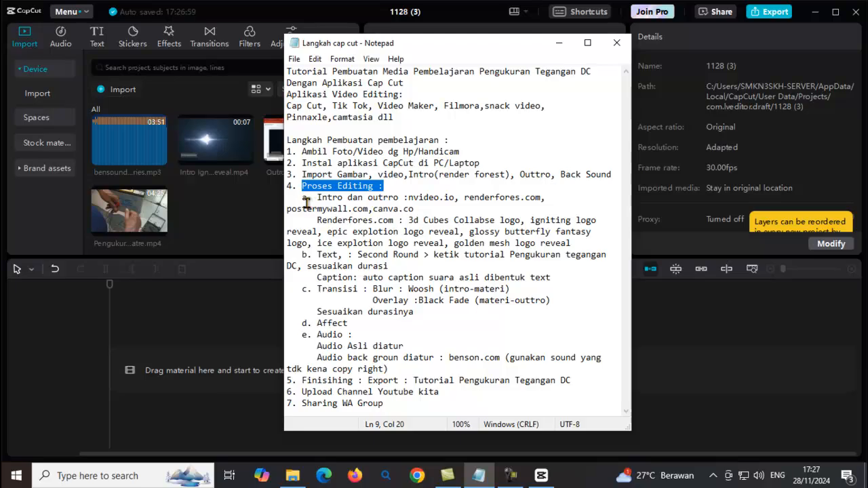
drag(302, 198, 546, 198)
drag(547, 198, 577, 243)
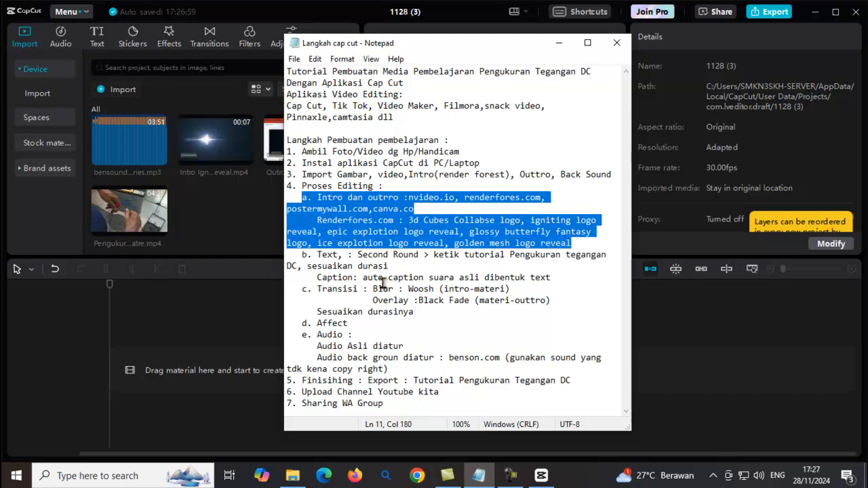
click(560, 43)
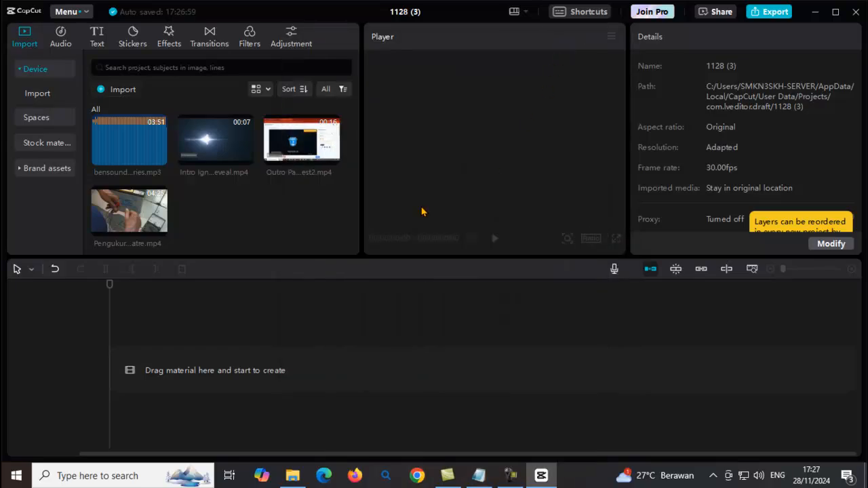
- Assemble the timeline from Intro Igniting Logo Reveal, Pengukuran Tegangan batre and Outro Pack_renderforest2, in that order
mouse_move(219, 160)
drag(218, 138, 114, 374)
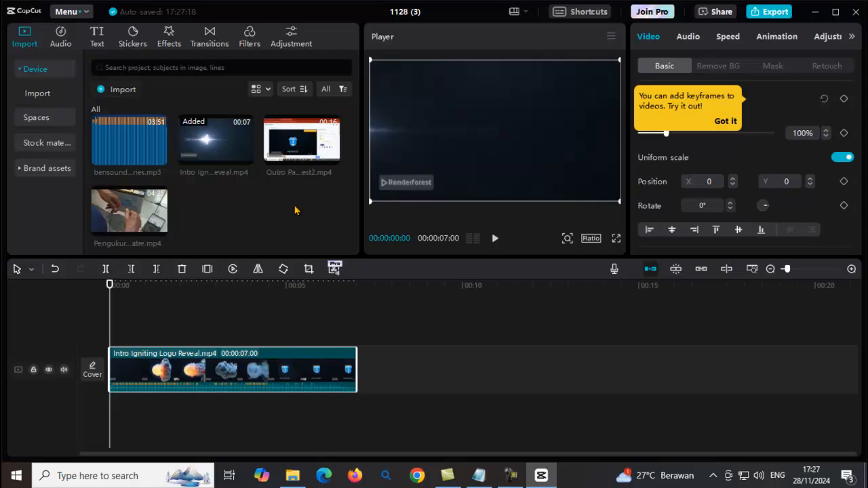
click(149, 214)
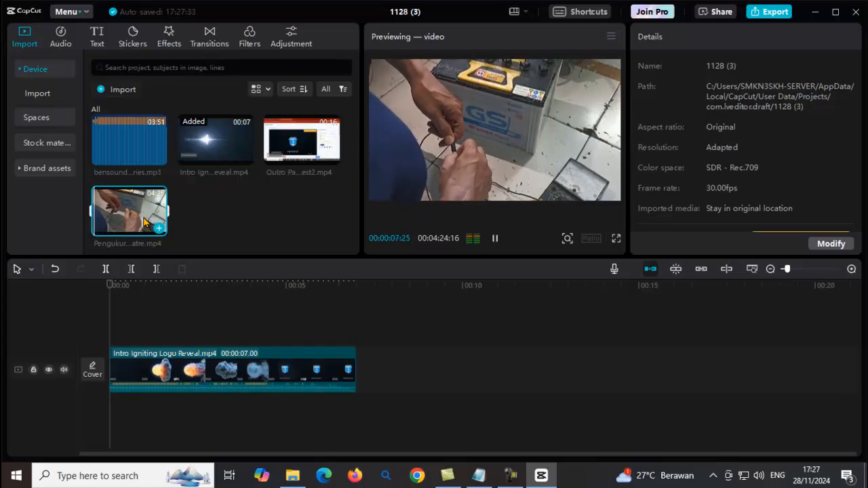
drag(140, 219, 358, 372)
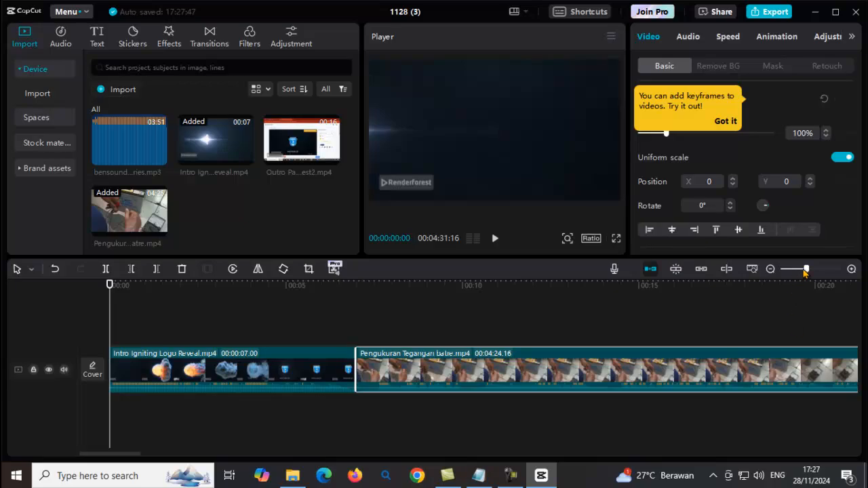
drag(806, 270, 792, 274)
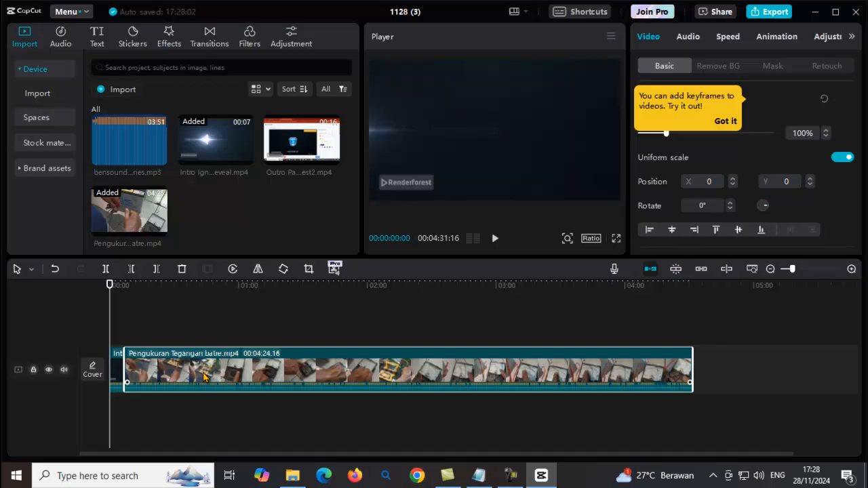
drag(301, 144, 698, 372)
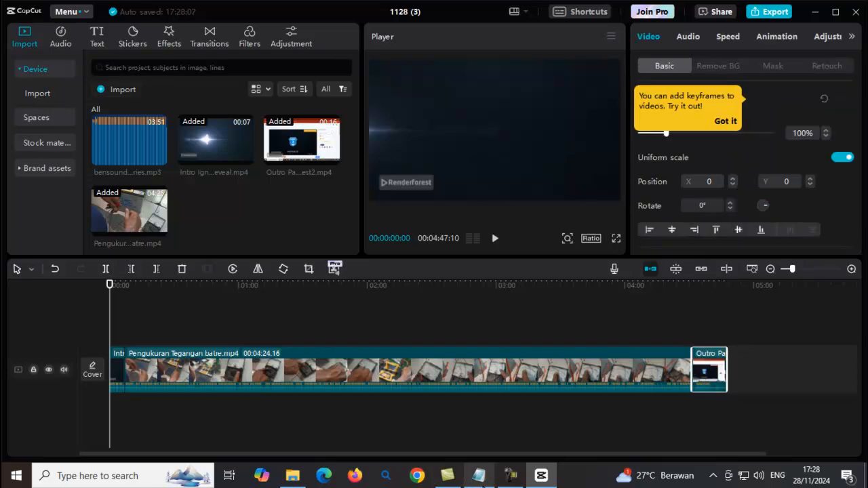
- Check item b of the Notepad notes for the text template and title wording, then return to CapCut
click(479, 476)
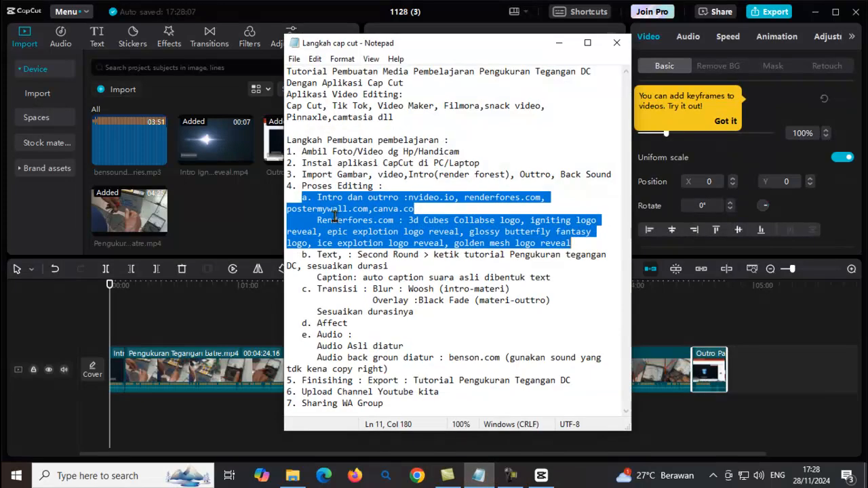
click(334, 218)
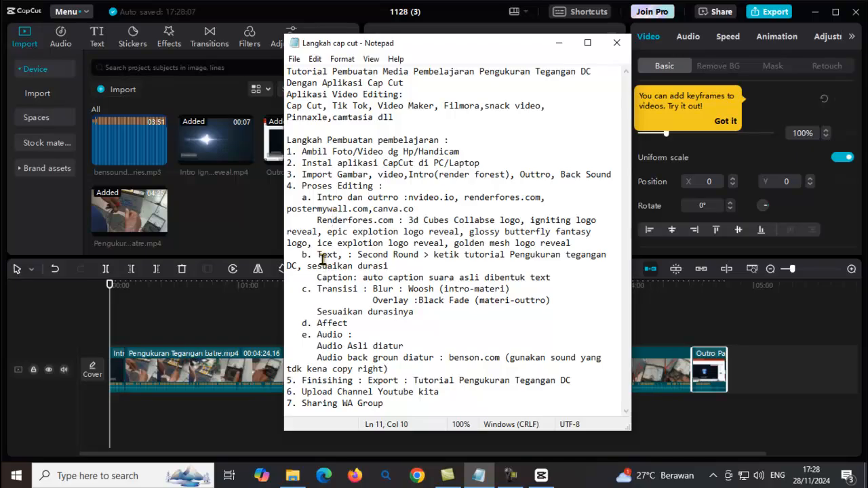
drag(318, 255, 390, 266)
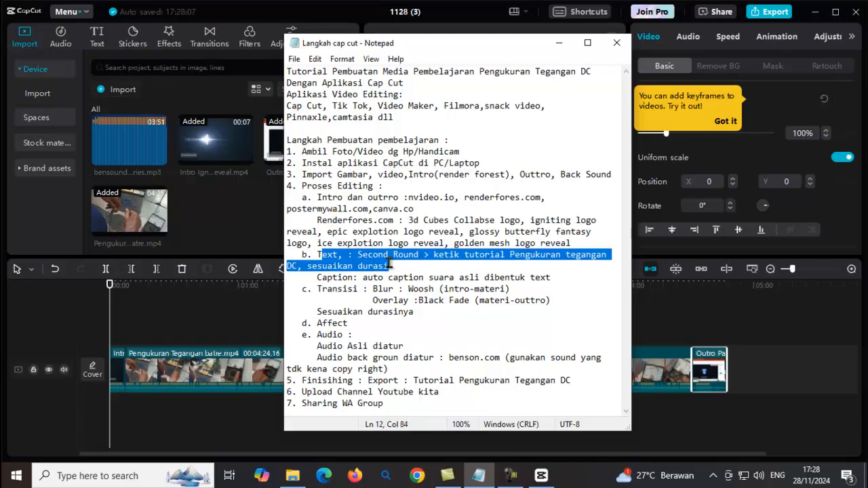
click(316, 254)
drag(316, 254, 386, 269)
click(560, 46)
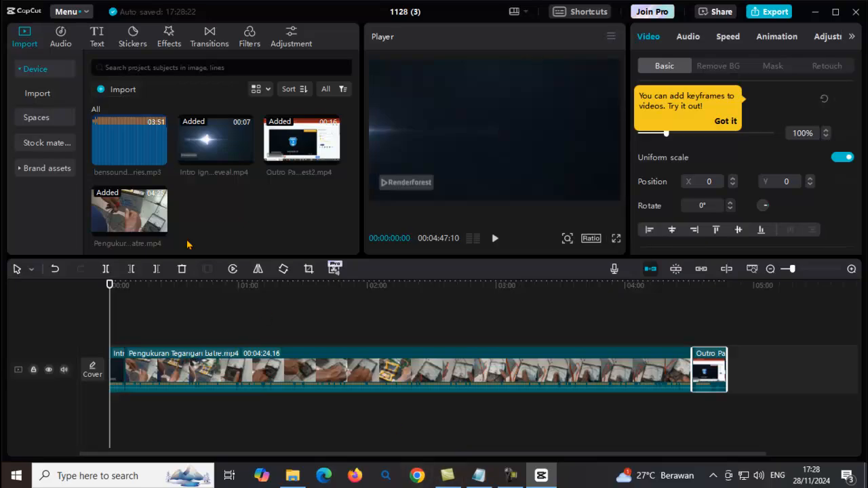
- Add the Second Round text template to a new track above the beginning of the Pengukuran Tegangan batre clip
click(98, 36)
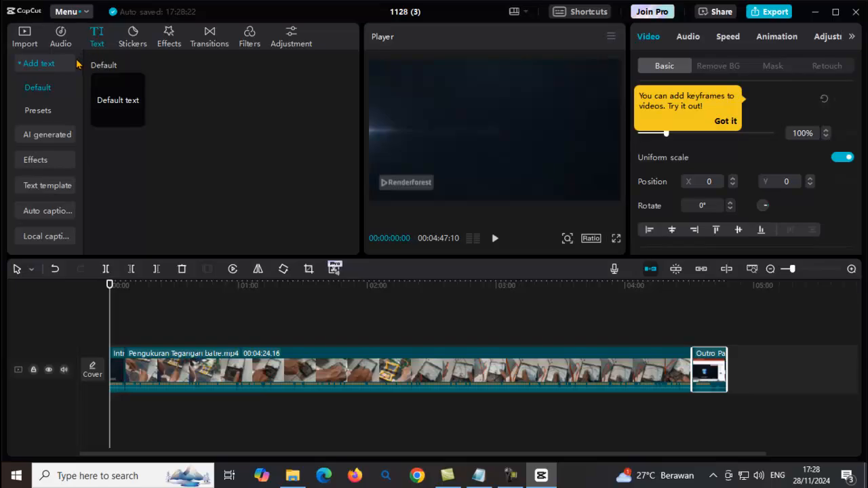
click(46, 187)
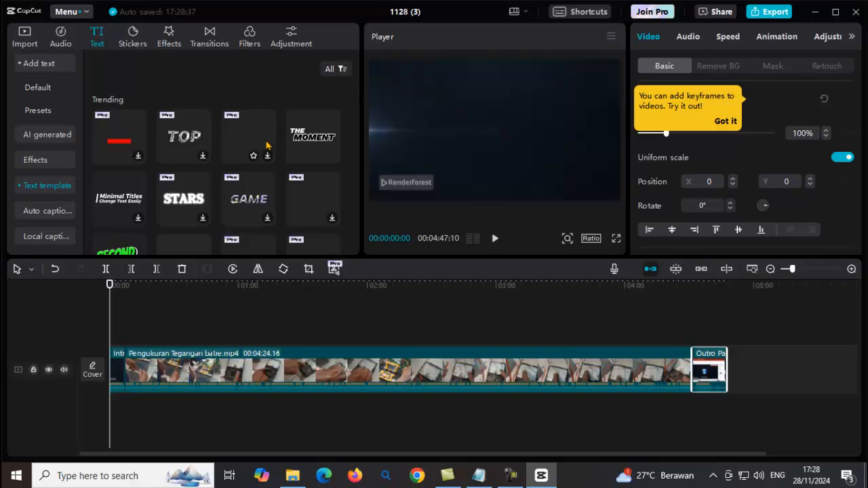
mouse_move(313, 159)
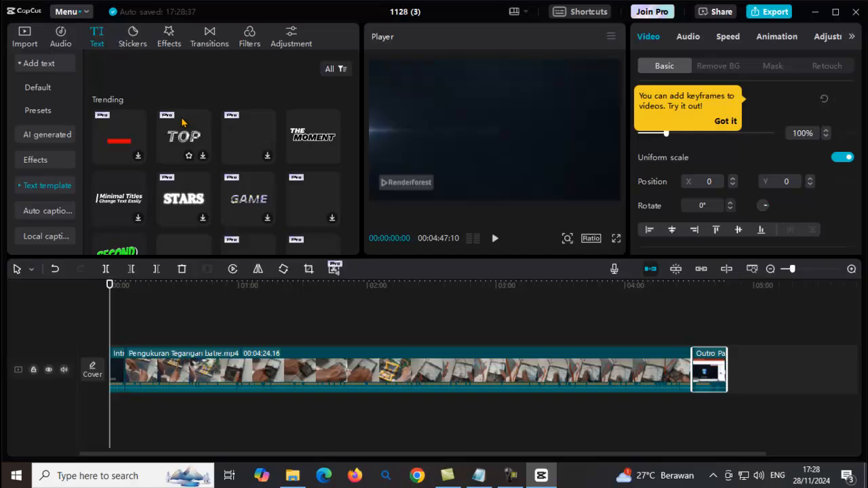
mouse_move(308, 115)
scroll(340, 90, down, 5)
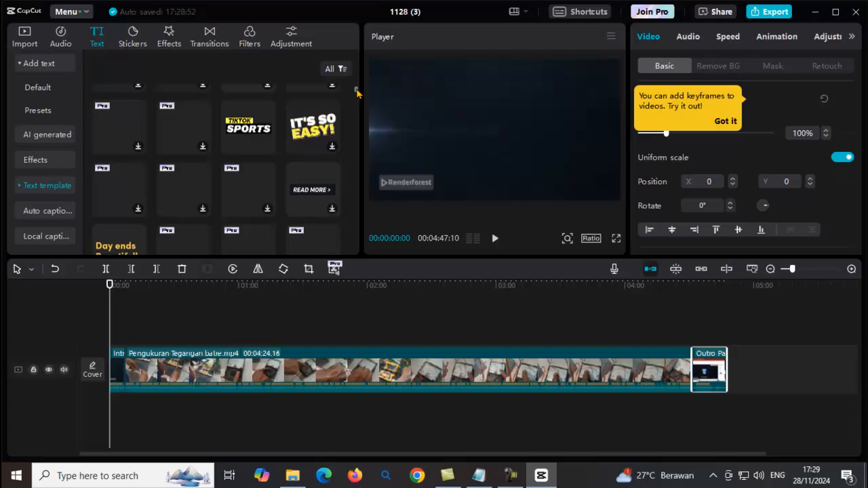
scroll(357, 93, up, 5)
scroll(357, 94, down, 5)
scroll(357, 94, up, 2)
scroll(357, 93, down, 3)
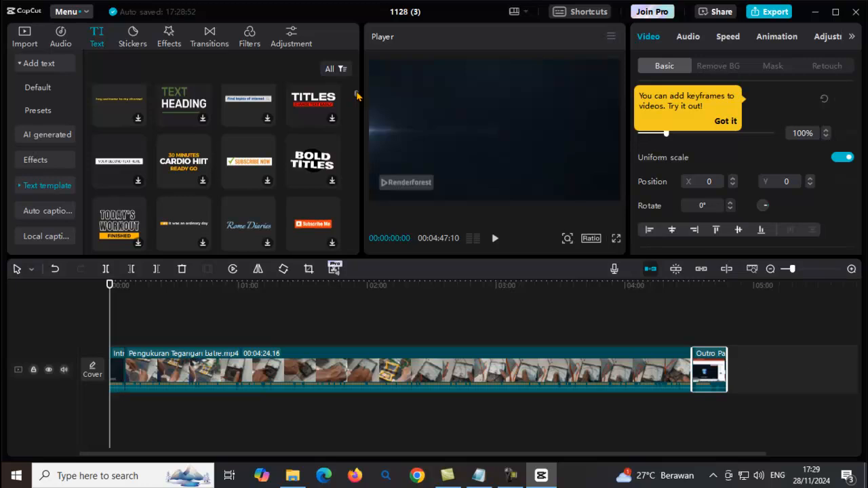
scroll(357, 93, down, 3)
scroll(357, 93, up, 2)
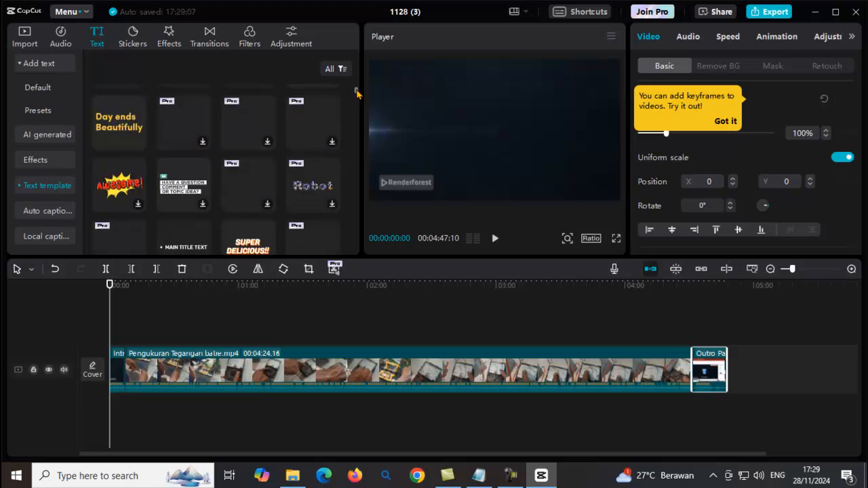
scroll(357, 94, up, 5)
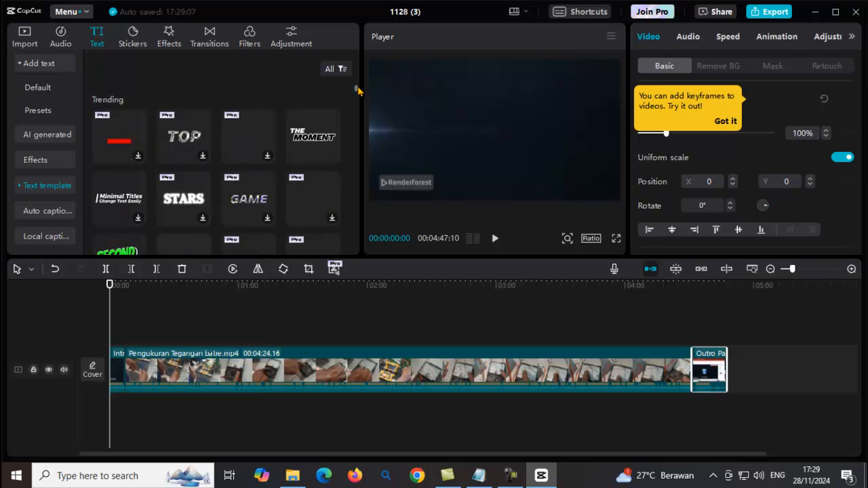
click(127, 251)
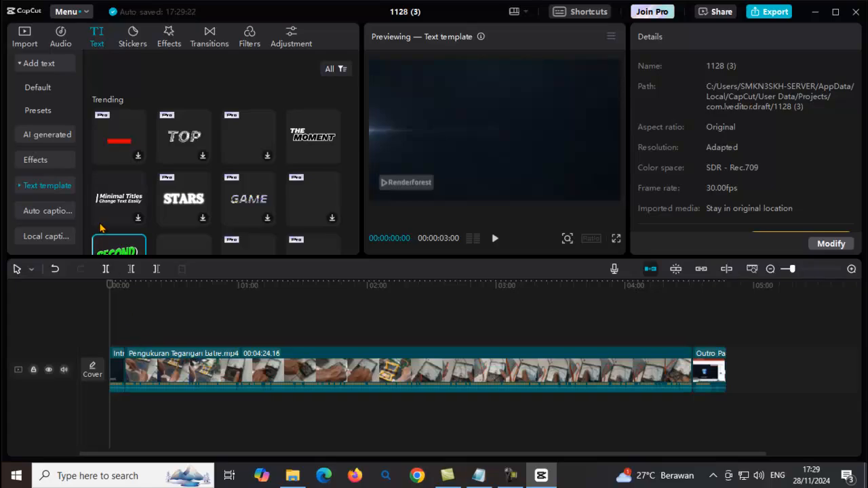
drag(117, 251, 134, 300)
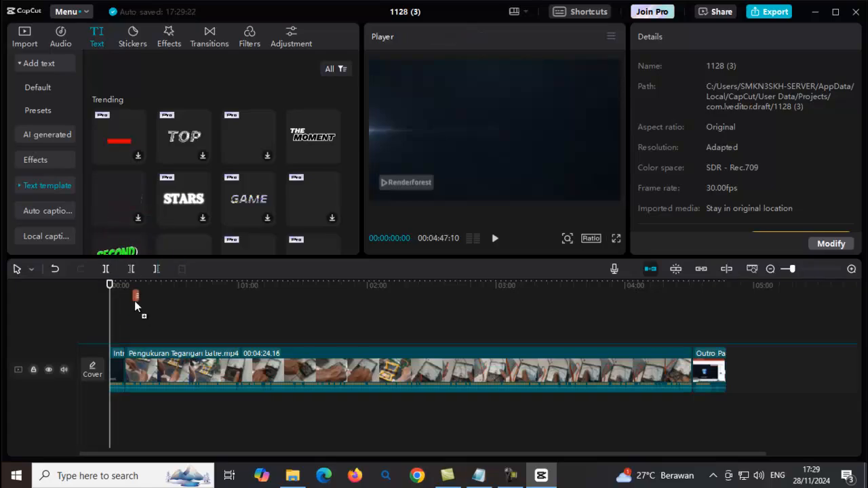
drag(138, 334, 125, 343)
drag(127, 341, 128, 339)
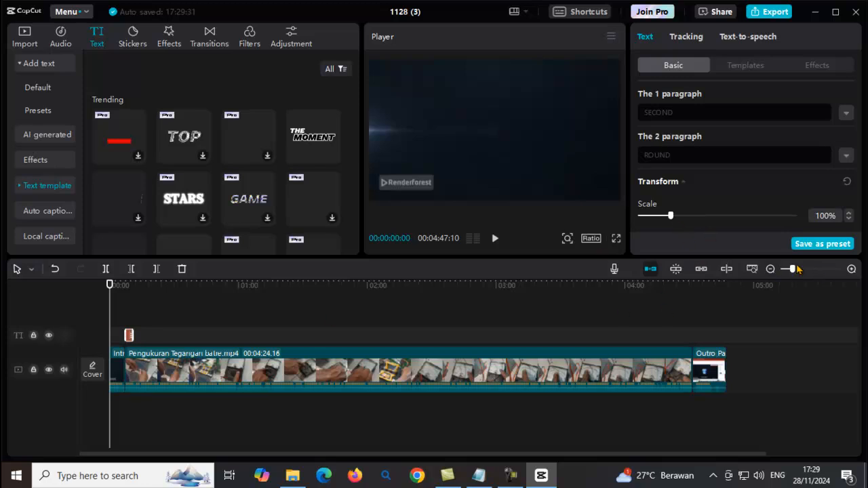
- Preview the Second Round title at 00:00:08:22 and check its wording in item b of the Notepad notes
drag(792, 269, 801, 270)
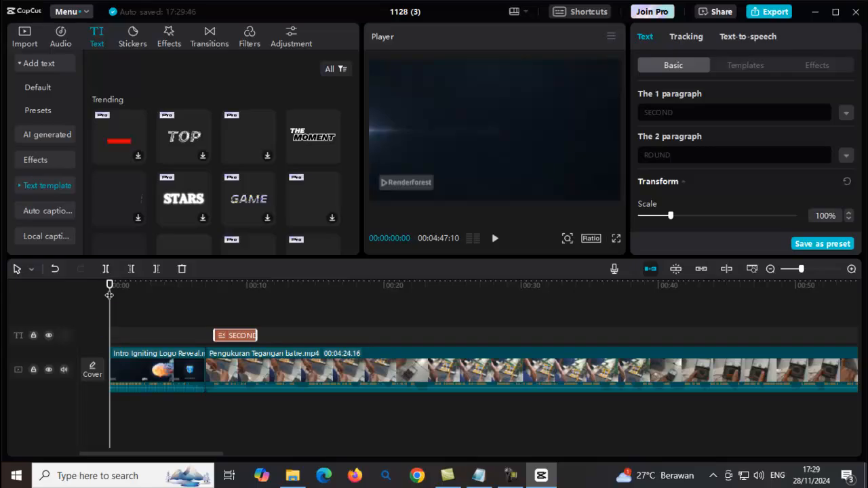
drag(109, 285, 229, 306)
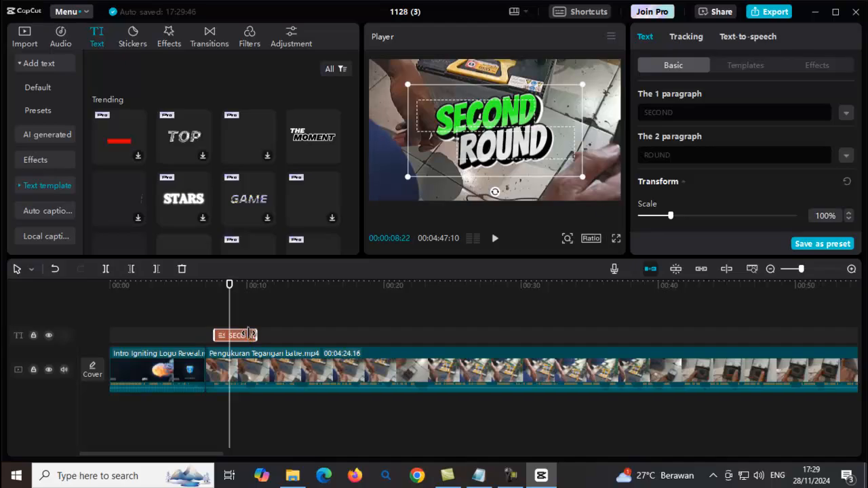
click(673, 107)
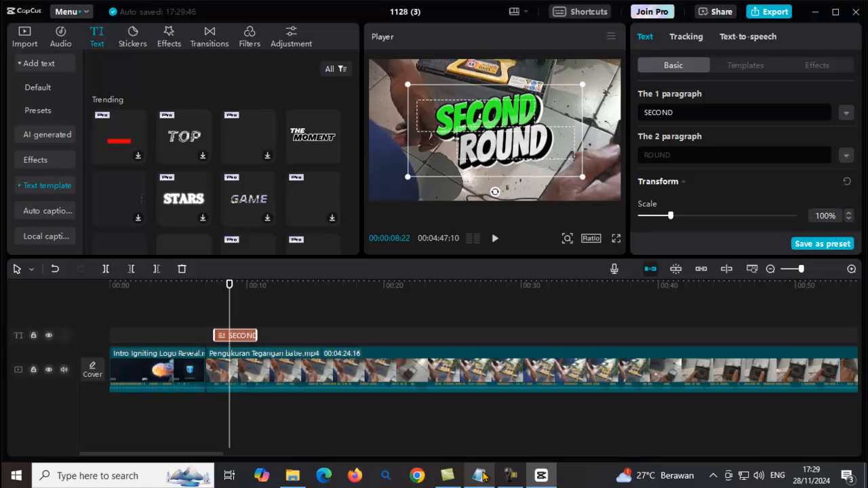
mouse_move(479, 479)
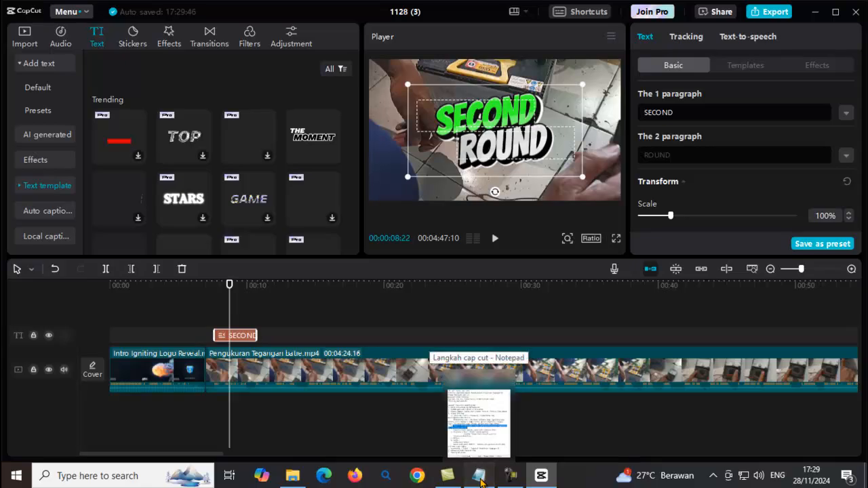
click(481, 451)
click(400, 266)
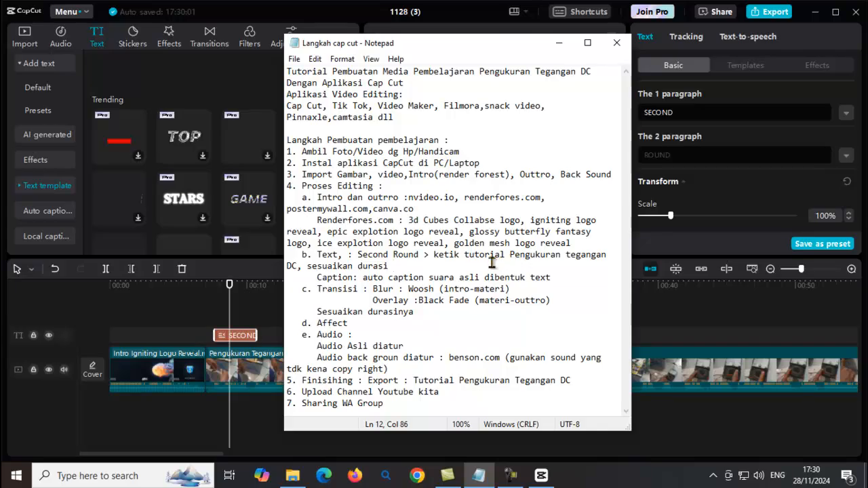
drag(468, 255, 298, 266)
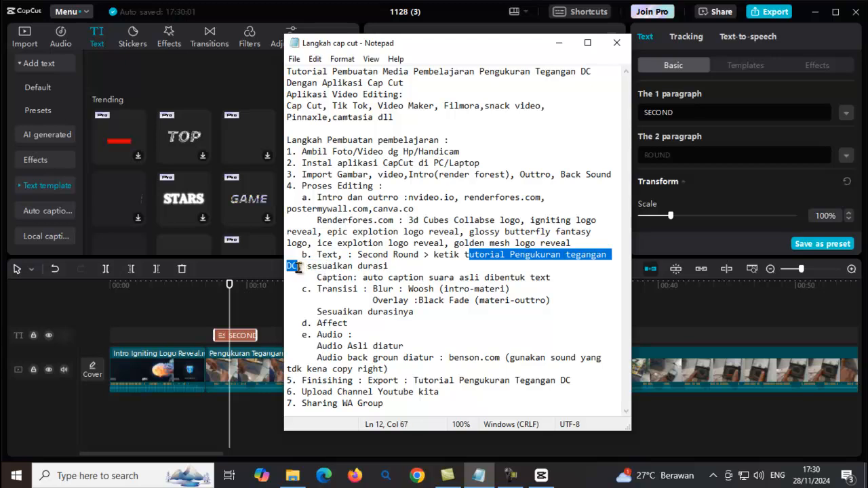
- Return to CapCut and set the title's first paragraph to TUTORIAL
click(696, 115)
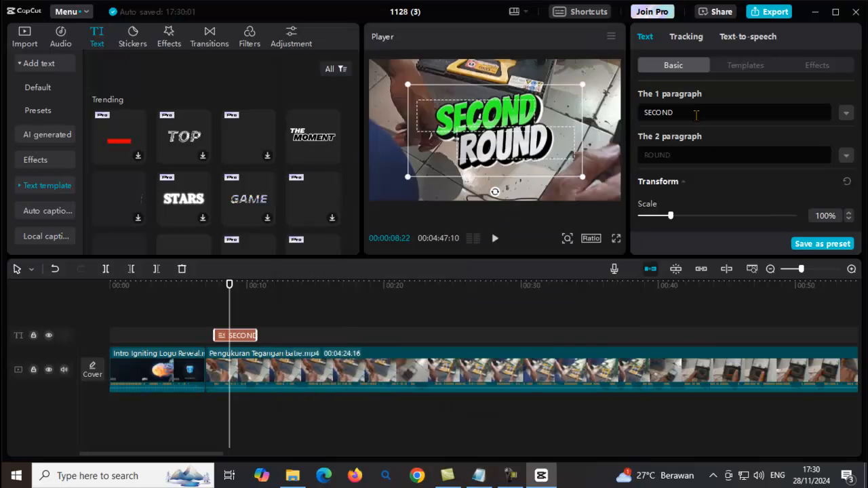
double_click(660, 112)
text(TUTORIAL)
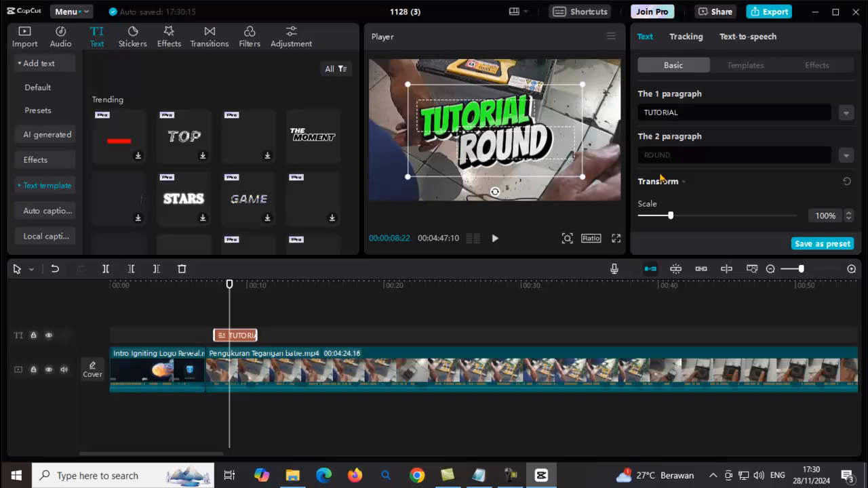
- Replace the title's second paragraph with PENGUKURAN TEGANGAN DC
click(675, 156)
key(BackSpace)
key(BackSpace)
key(BackSpace)
key(BackSpace)
key(BackSpace)
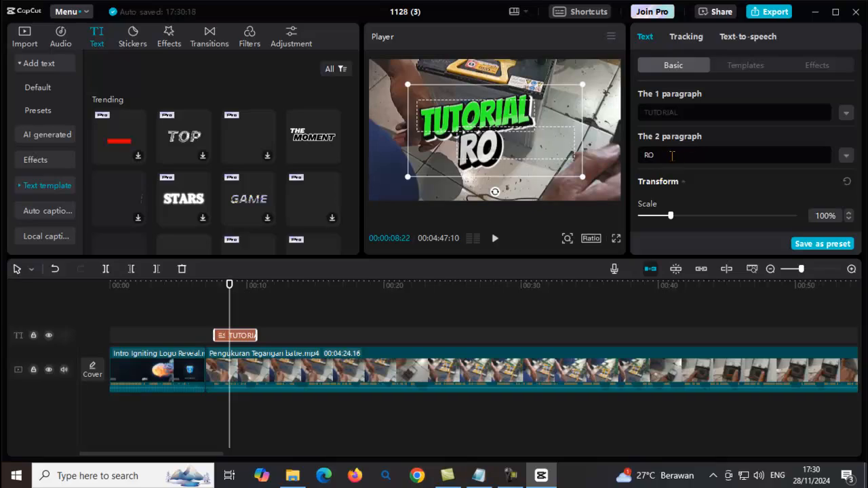
text(PENGU)
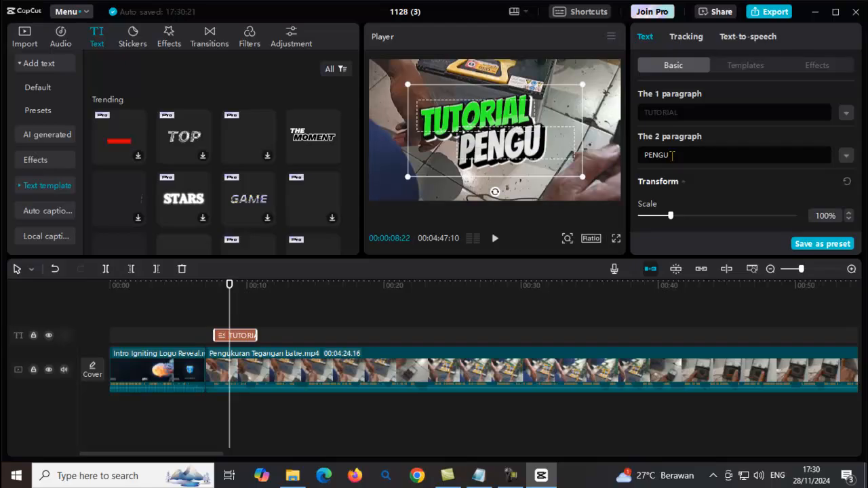
key(BackSpace)
text(UKURAN T)
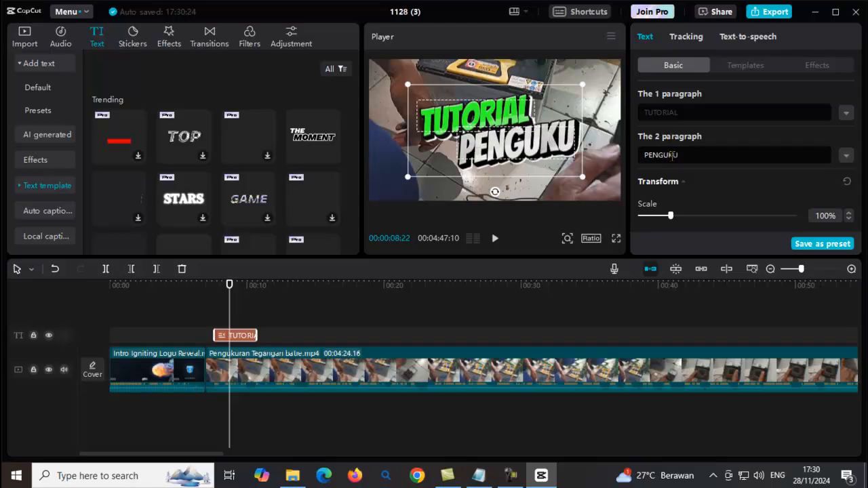
text(A)
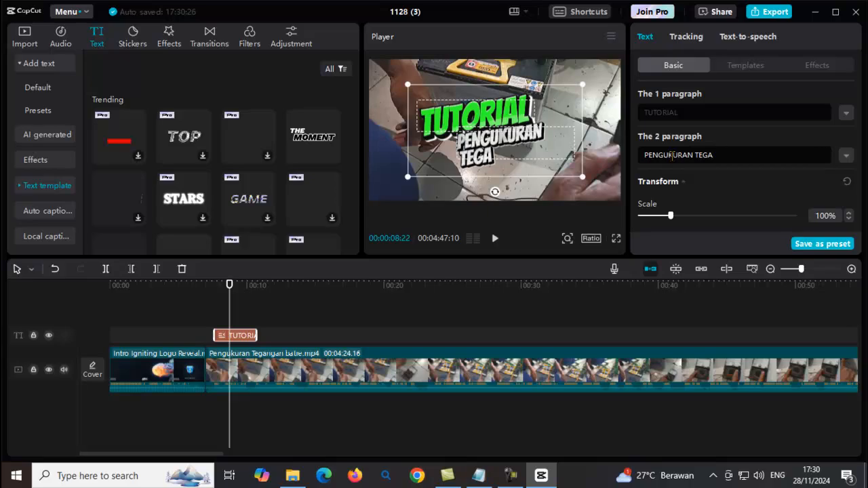
text(NGAN DC)
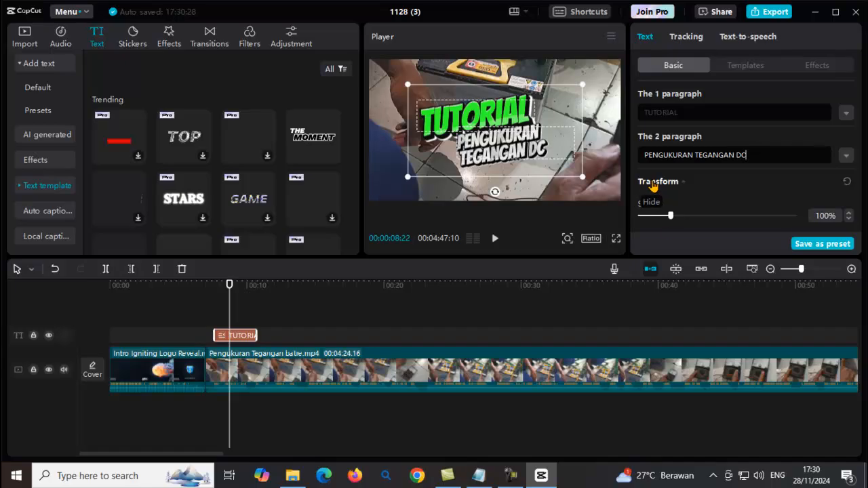
- Scale the title to 96% and move it slightly up and to the right in the frame
drag(671, 217, 670, 217)
drag(488, 139, 500, 117)
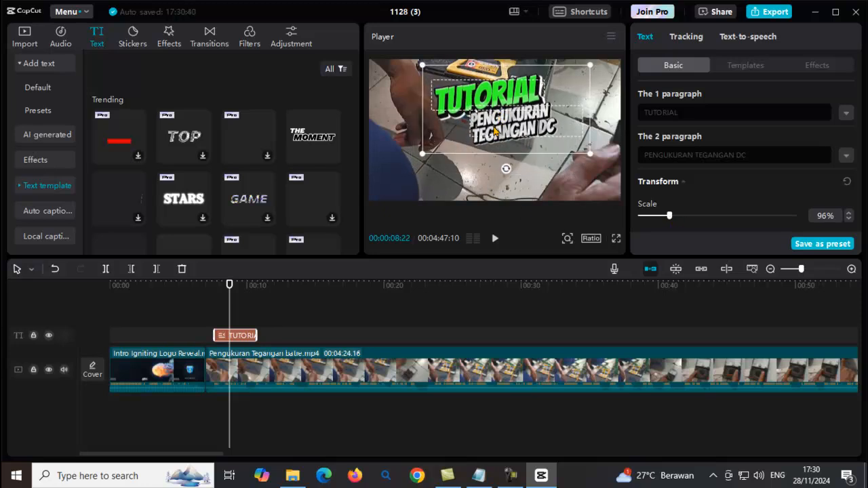
mouse_move(501, 101)
mouse_down()
mouse_move(491, 136)
mouse_move(507, 105)
mouse_up()
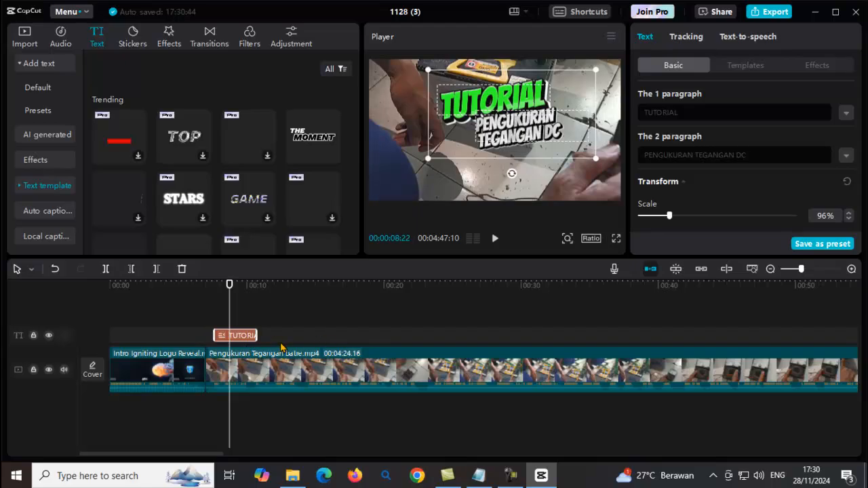
- Play the title from 00:00:07:02 and extend the end of its clip to just before 00:00:11:22
drag(229, 289, 207, 298)
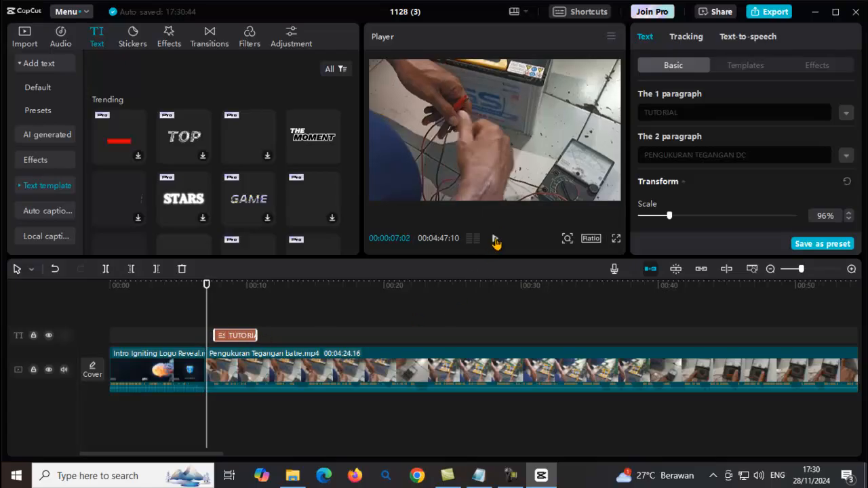
click(496, 241)
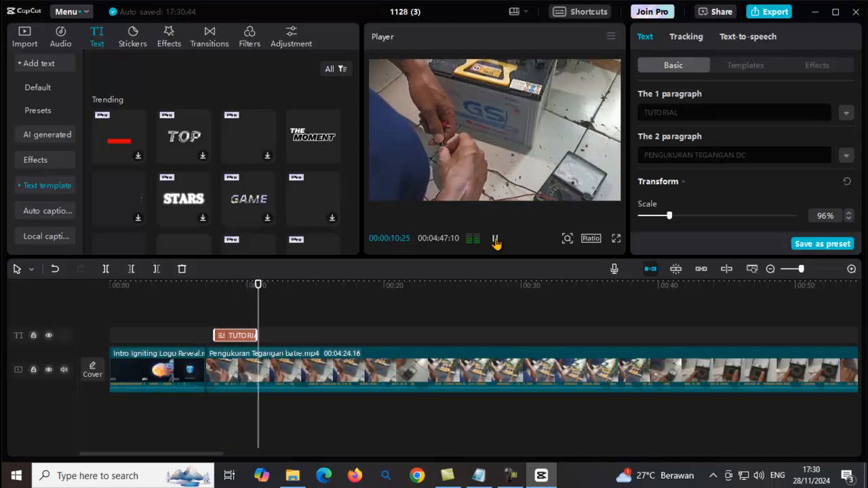
click(496, 240)
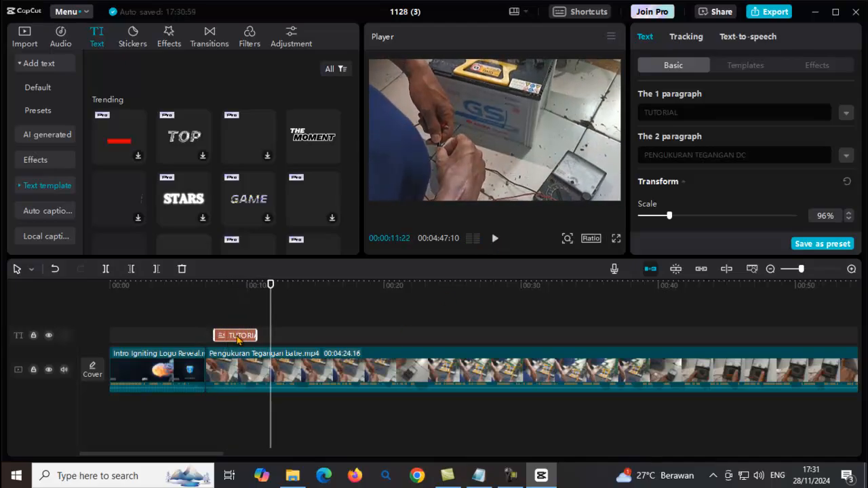
drag(257, 336, 268, 335)
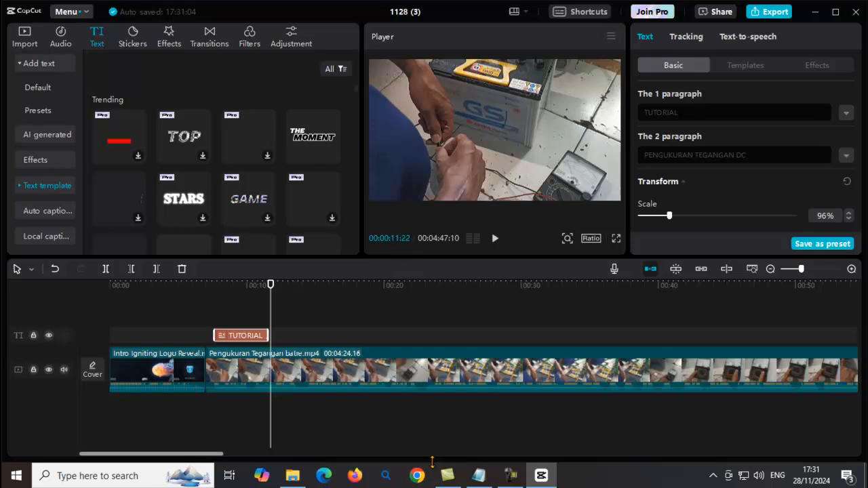
- Check the auto caption line in the Notepad notes, then return to CapCut and show the whole timeline
mouse_move(481, 483)
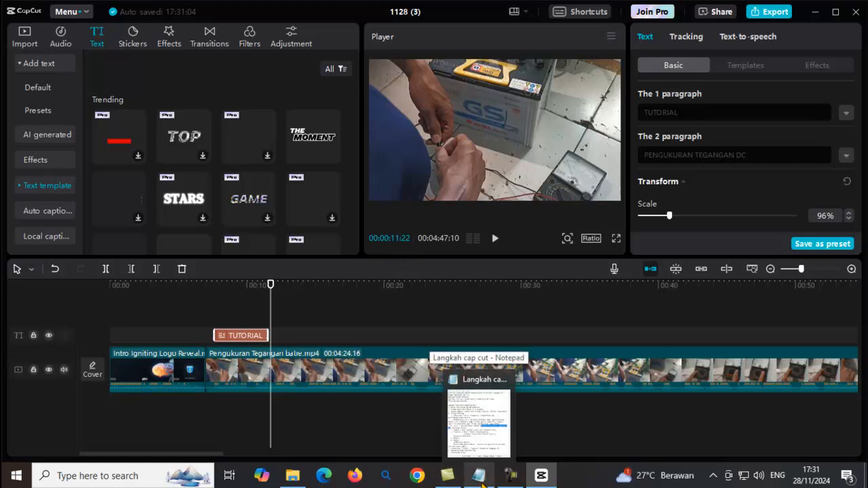
click(481, 481)
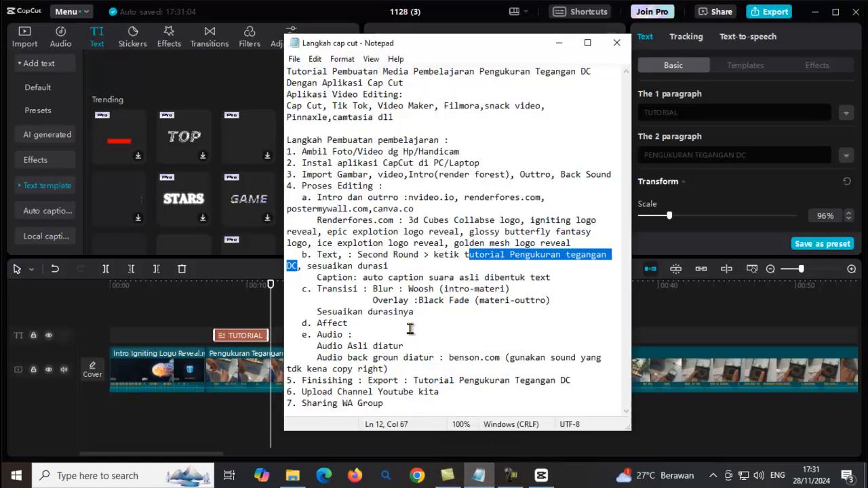
click(375, 290)
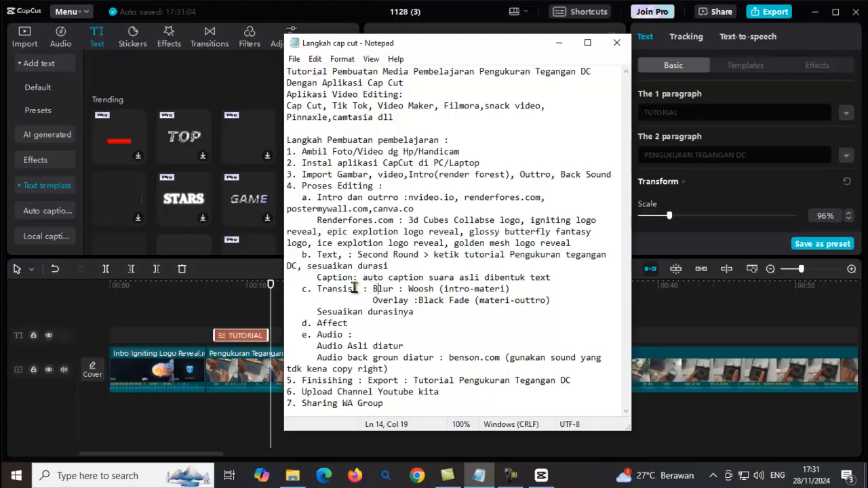
drag(318, 278, 554, 277)
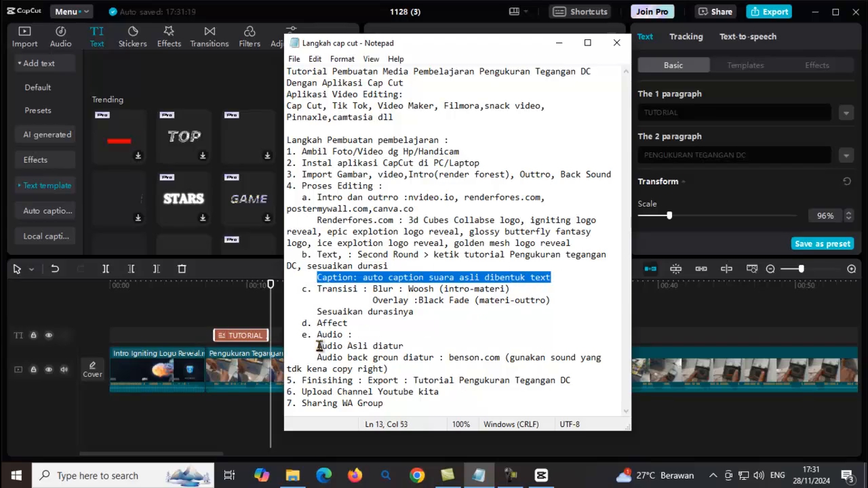
click(223, 316)
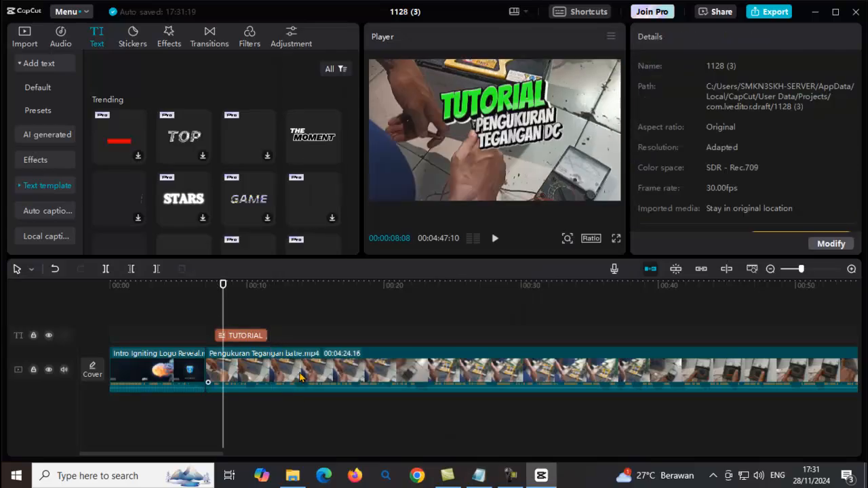
drag(802, 270, 794, 271)
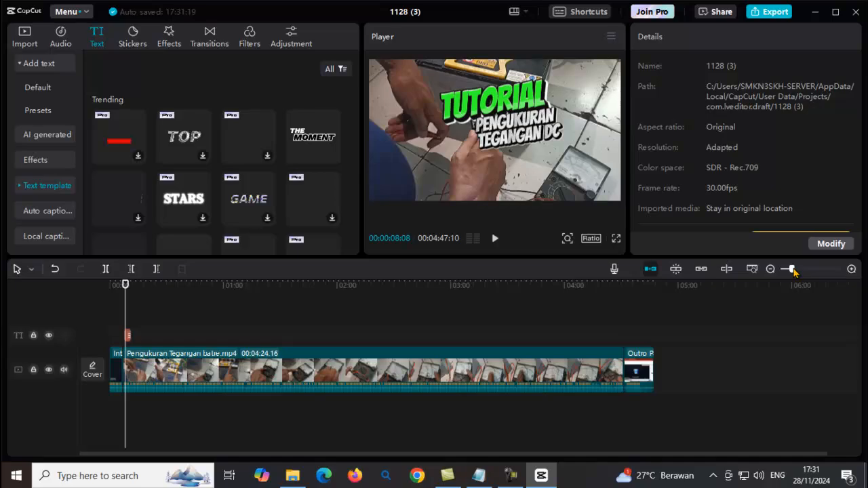
- Generate automatic captions for the Pengukuran Tegangan batre.mp4 clip with Indonesian as the source language and no translation
click(551, 375)
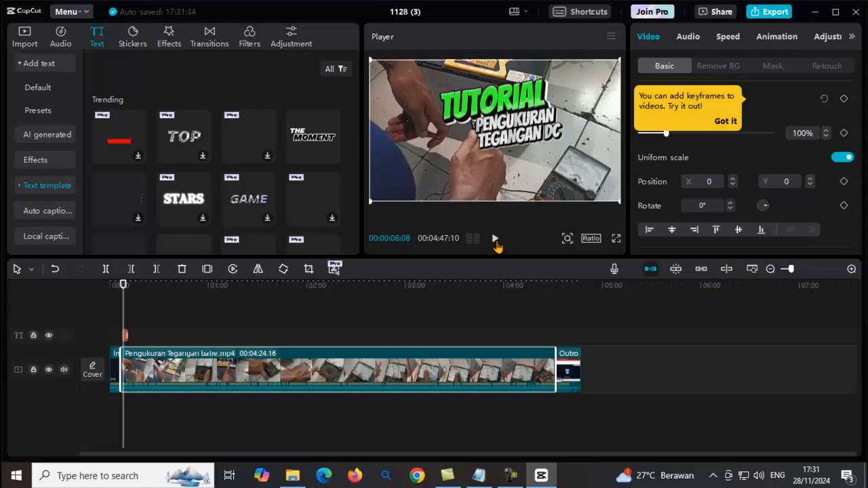
click(54, 213)
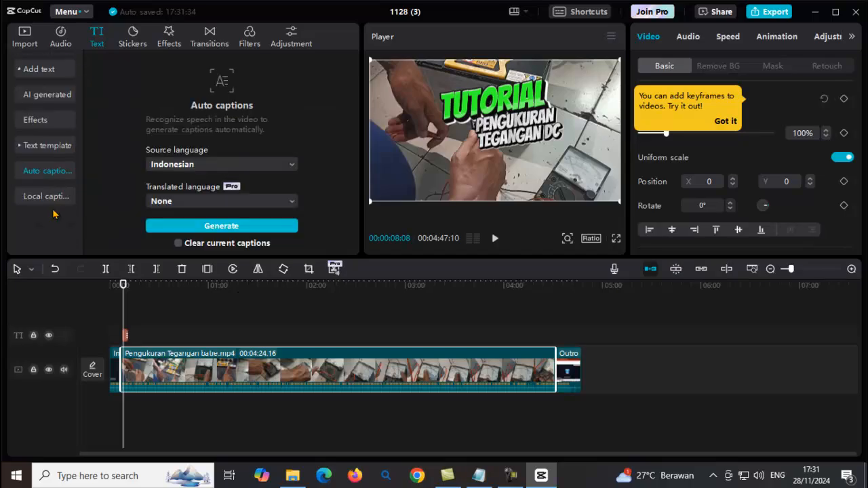
click(224, 231)
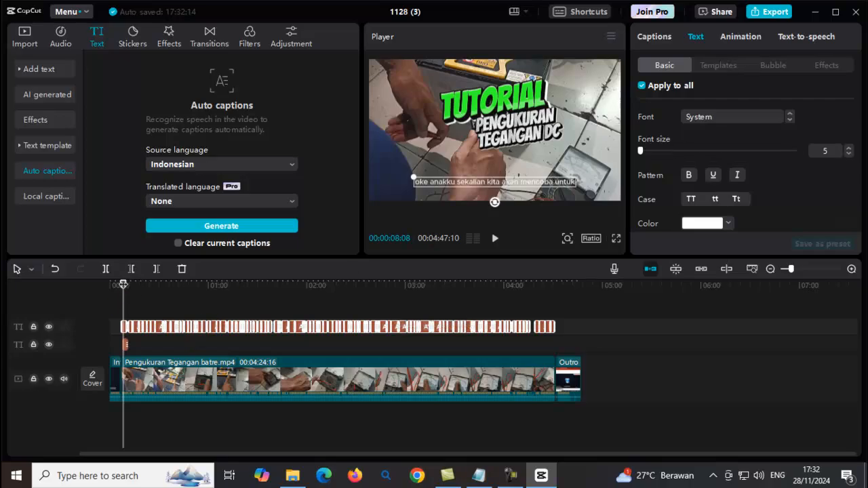
- Play the captioned video from about 00:00:06:18 to 00:00:39:07 to review the generated captions
drag(123, 286, 120, 286)
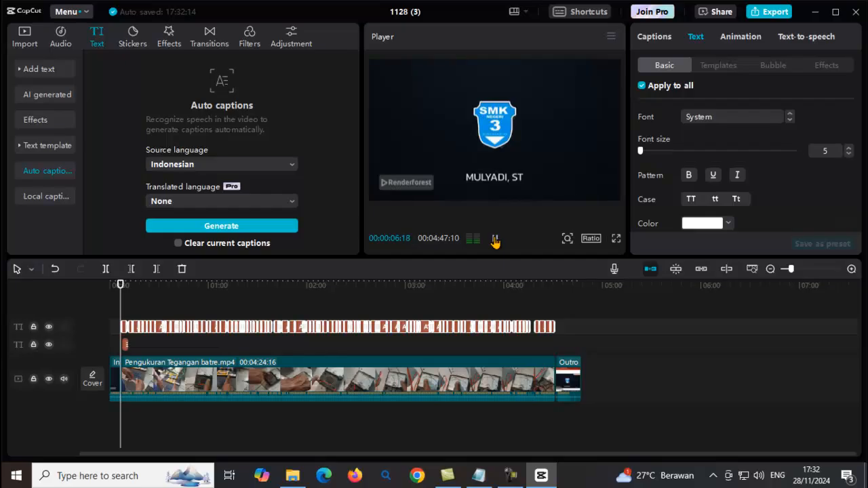
click(496, 240)
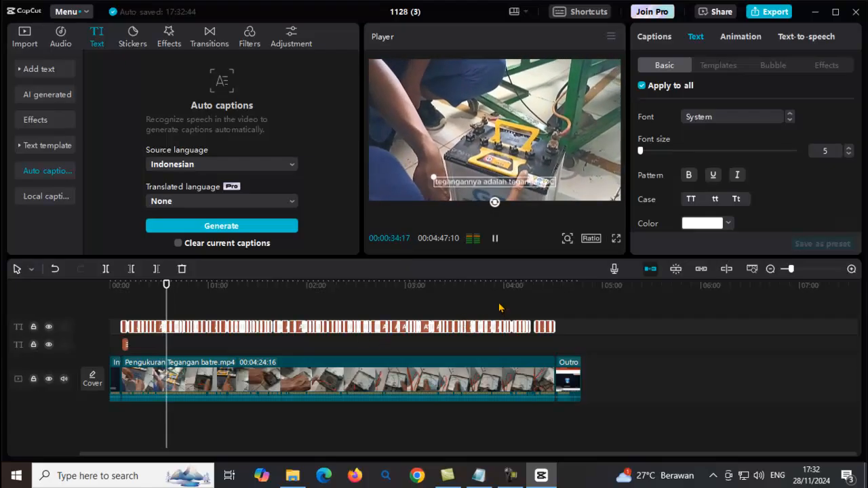
click(495, 238)
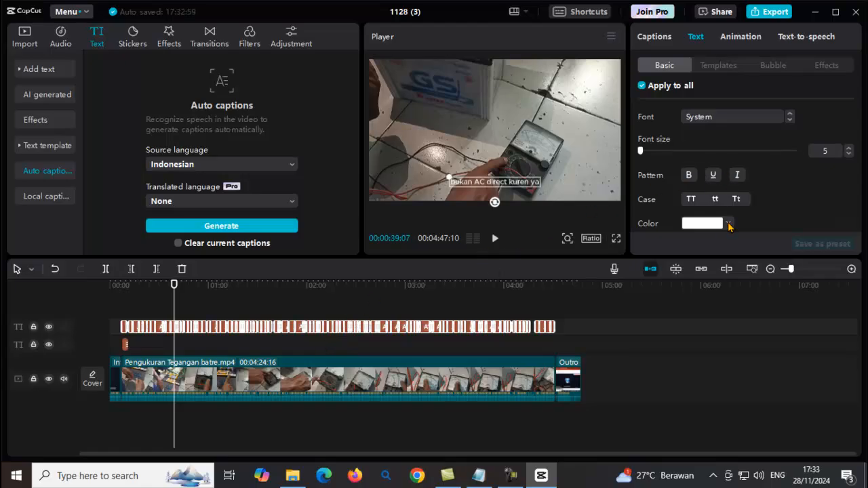
- Change the colour of all captions to yellow FFDE00 and move the playhead back to 00:00:08:26
click(729, 224)
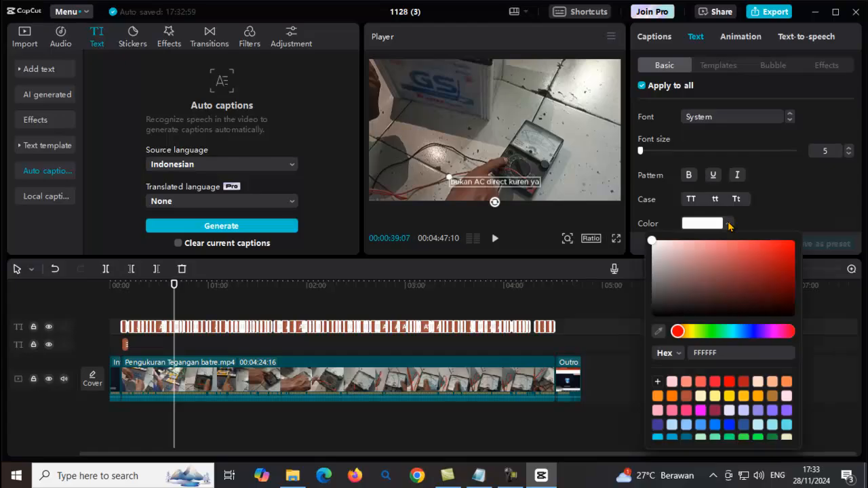
click(757, 331)
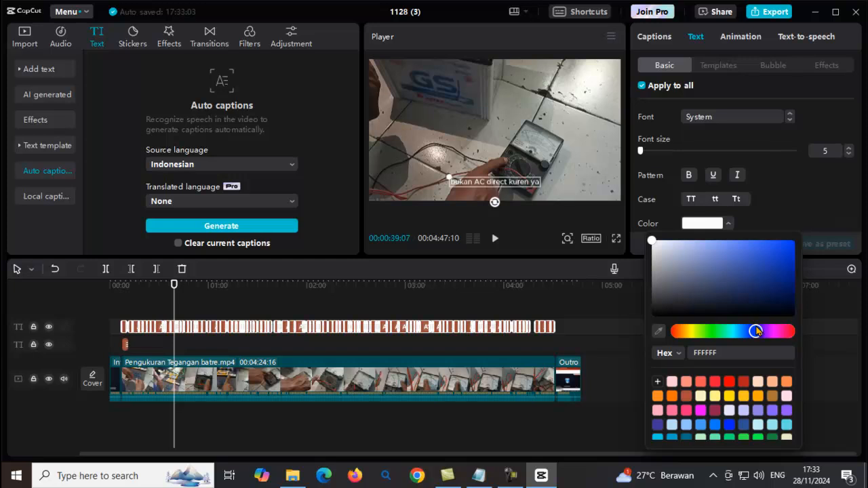
click(777, 210)
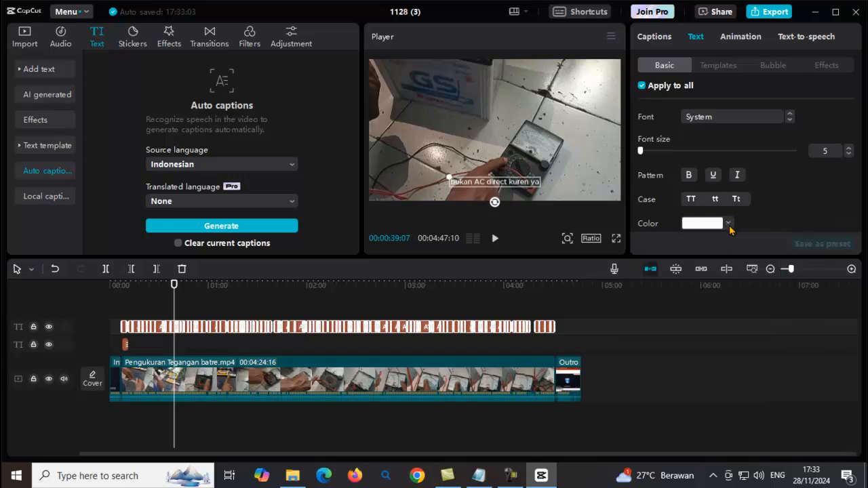
click(729, 226)
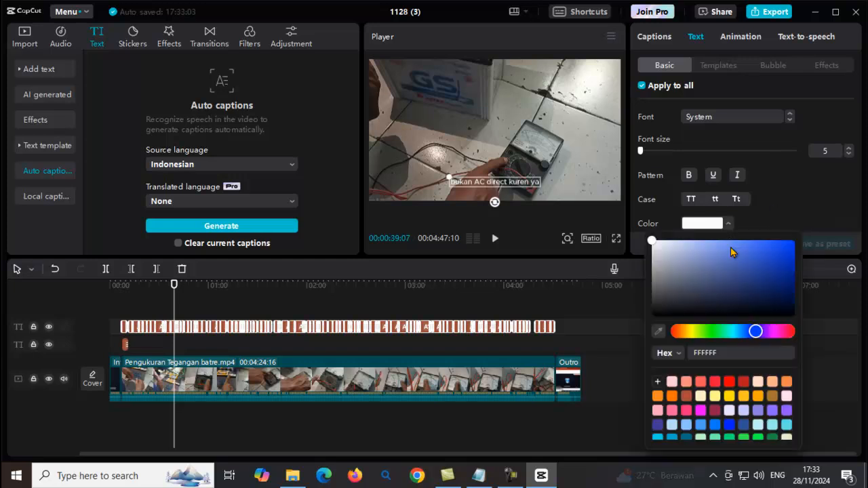
click(658, 426)
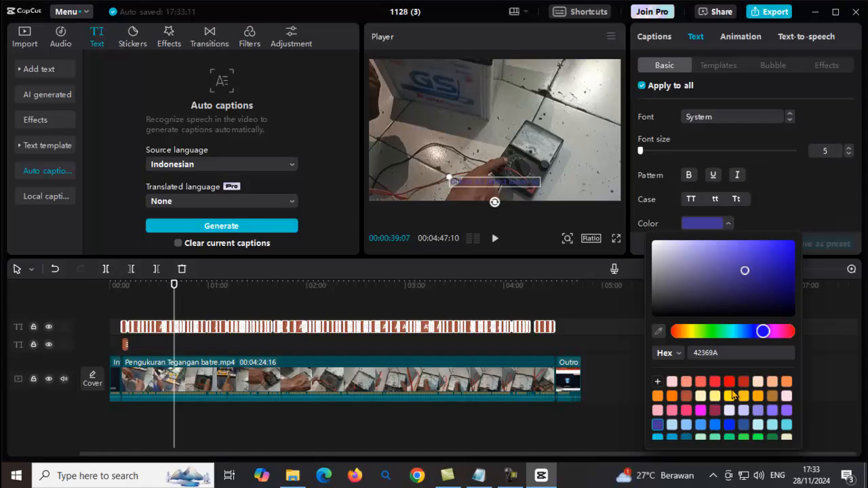
click(730, 399)
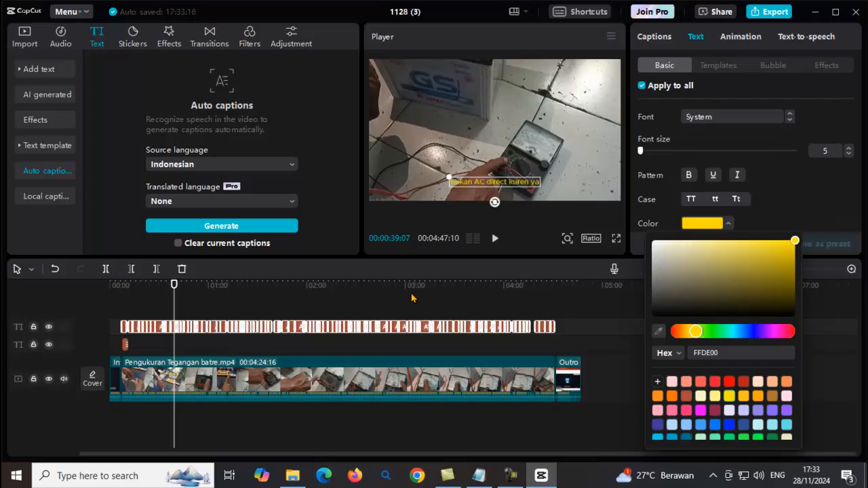
click(785, 192)
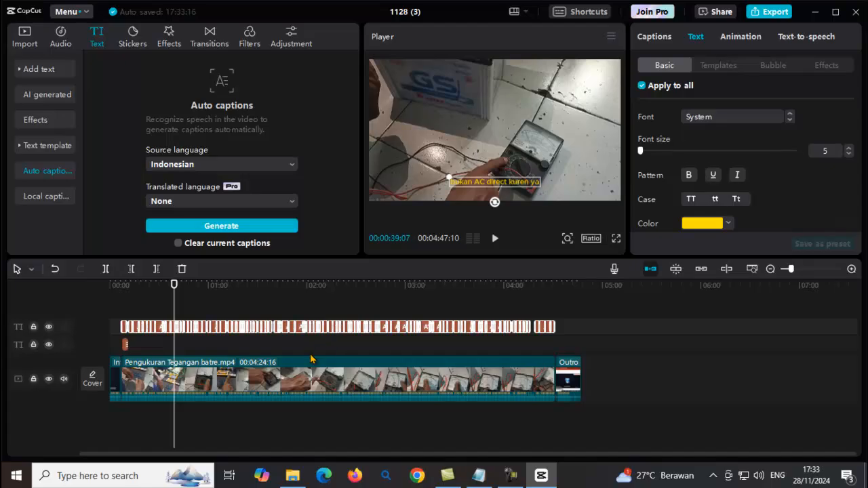
drag(173, 286, 124, 335)
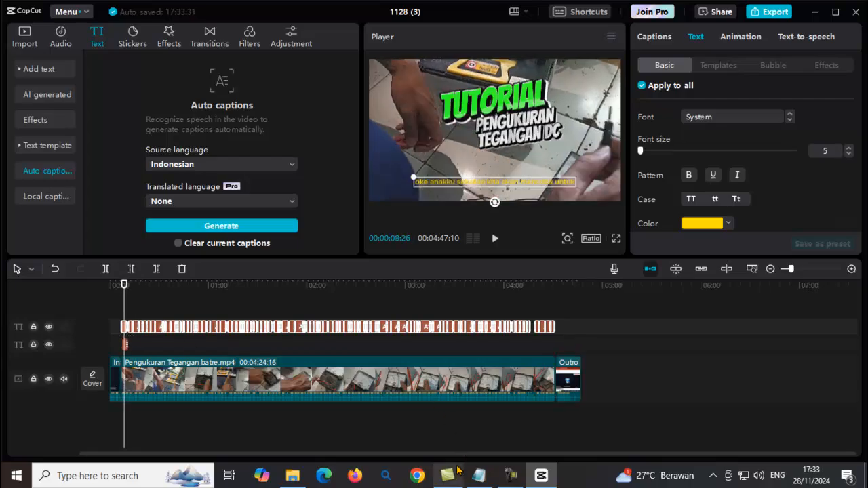
- Highlight the Blur: Woosh (intro-materi) transition line in the Notepad notes, then return to CapCut
click(479, 475)
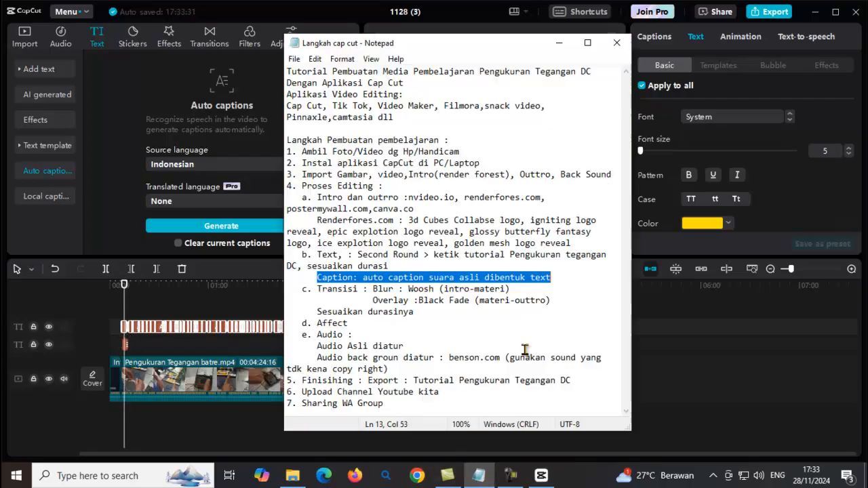
click(322, 301)
key(shift+Right)
key(shift+Right)
key(shift+Right)
key(shift+Right)
key(shift+Right)
key(shift+Right)
key(shift+Right)
key(shift+Right)
key(shift+Right)
key(shift+Right)
key(shift+Right)
key(shift+Right)
key(shift+Right)
key(shift+Right)
key(shift+Right)
key(shift+Right)
key(shift+Right)
key(shift+Right)
key(shift+Right)
key(shift+Right)
key(shift+Left)
key(shift+Left)
drag(317, 289, 513, 289)
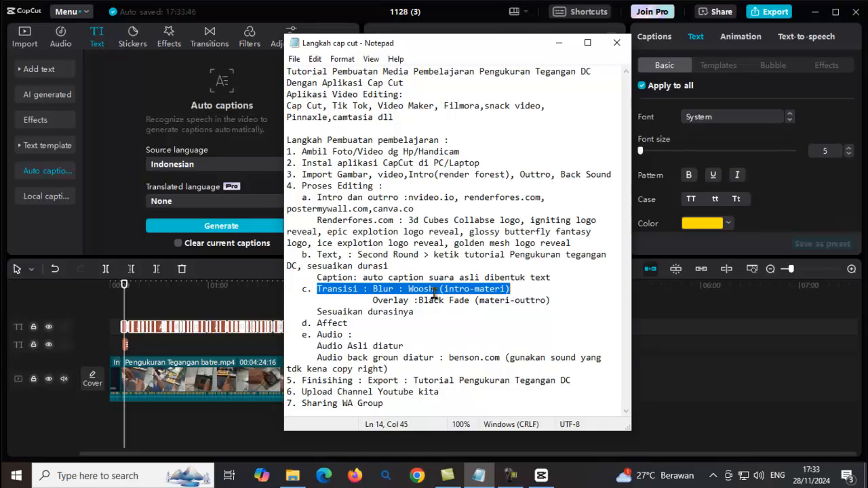
click(559, 46)
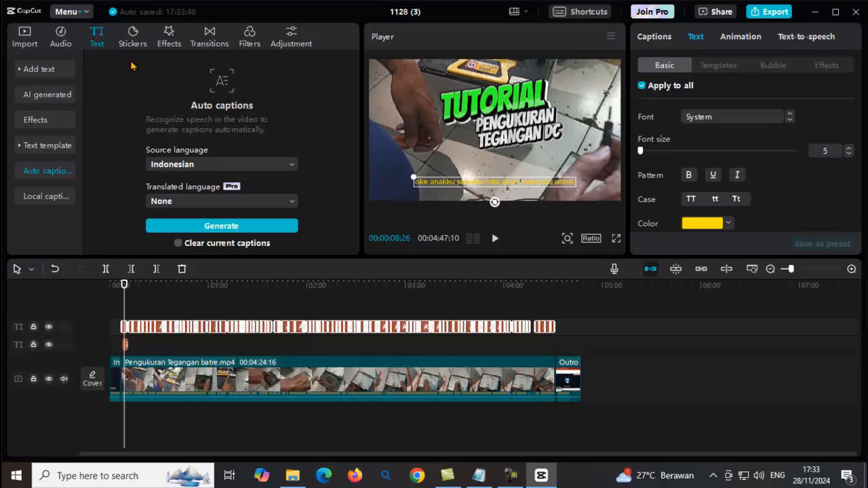
- Add the Woosh blur transition between the intro and the main footage, accepting duplicate frames
click(212, 39)
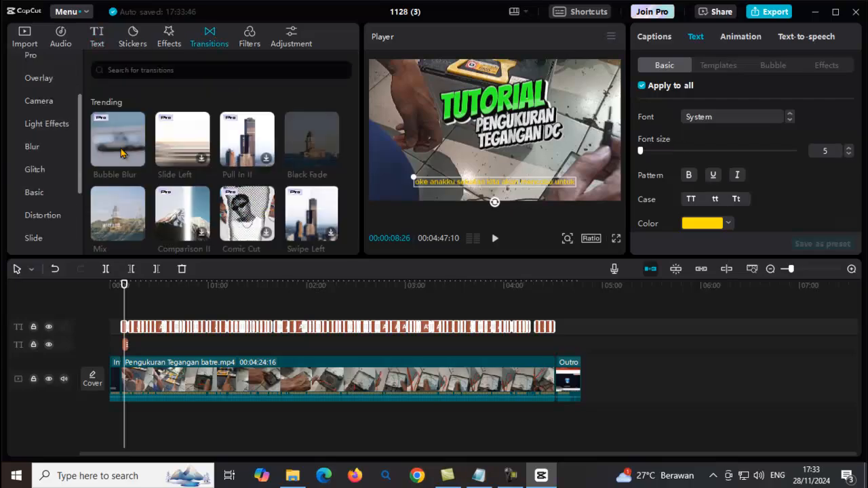
click(32, 146)
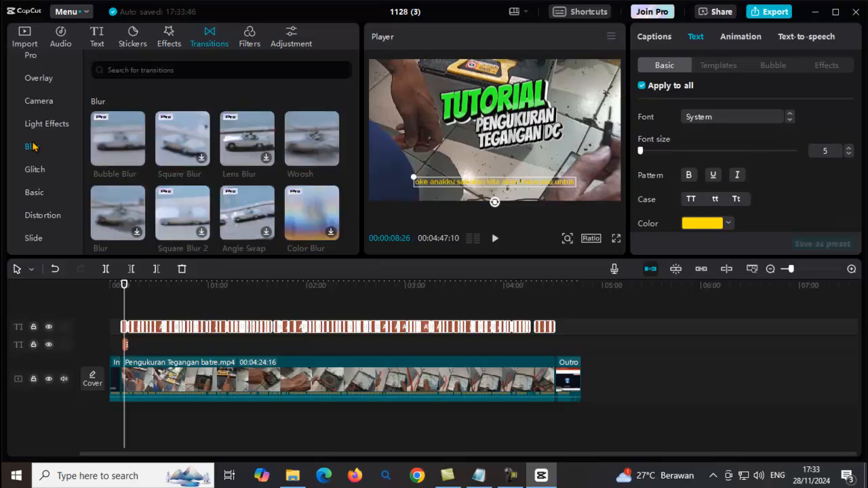
mouse_move(318, 154)
drag(314, 152, 121, 385)
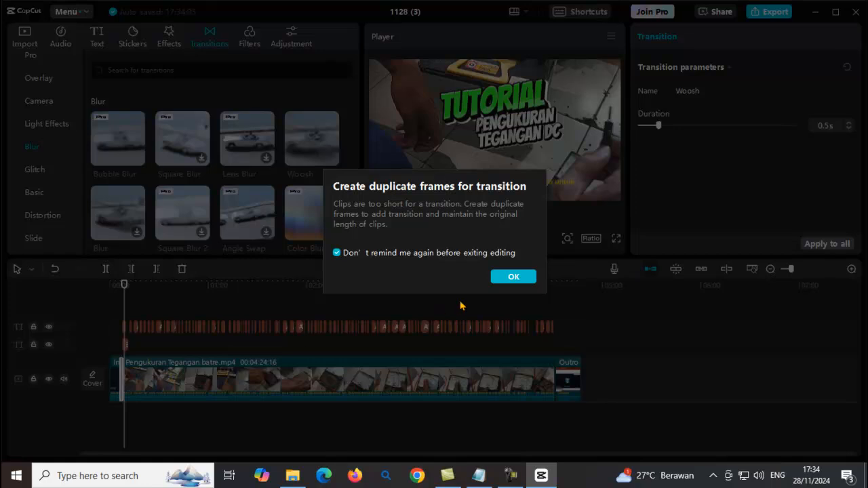
click(513, 277)
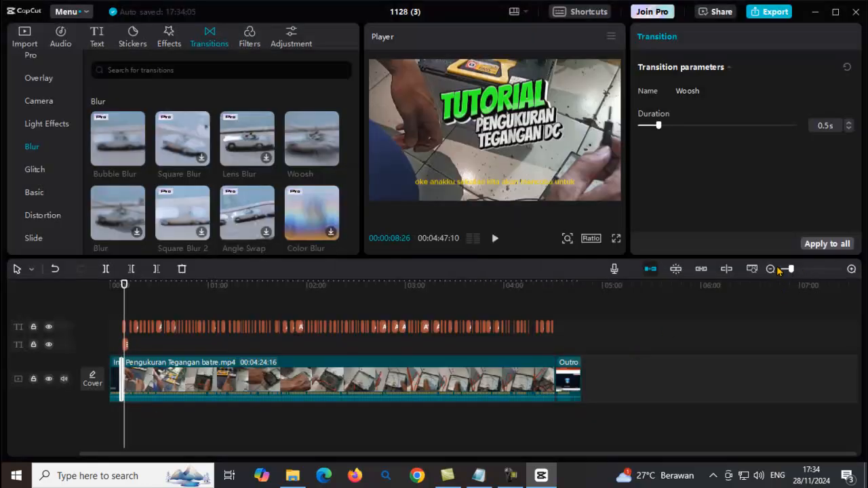
- Lengthen the Woosh transition between the intro and the main footage to 1.0 s
drag(791, 269, 804, 271)
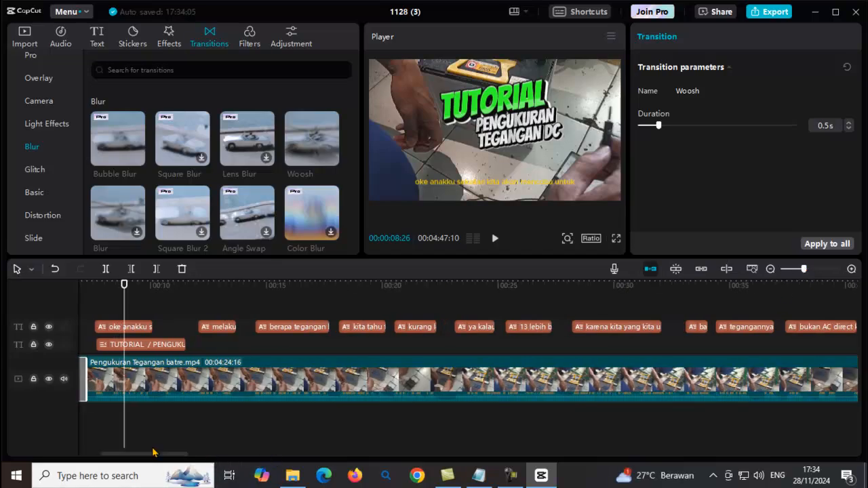
drag(151, 454, 131, 454)
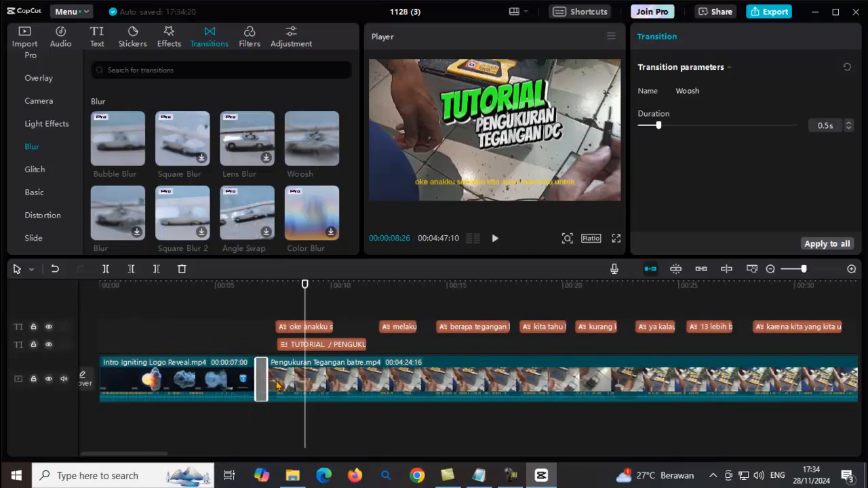
drag(266, 378, 270, 378)
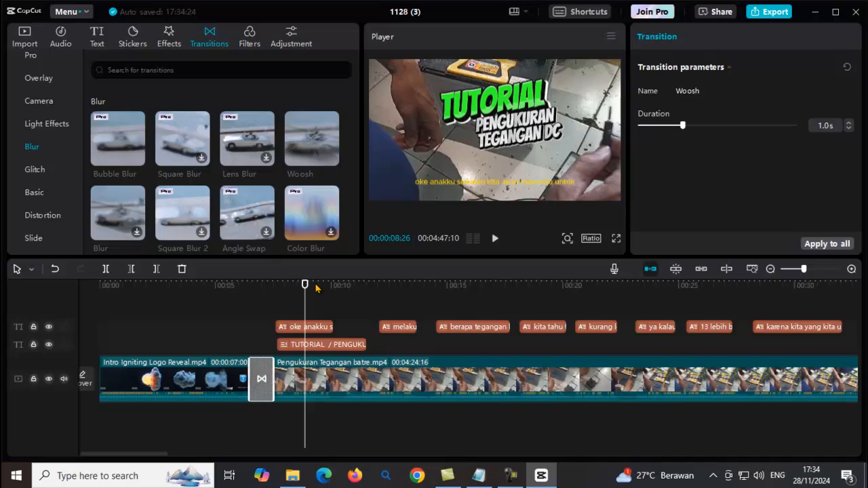
- Play the Woosh transition from 00:00:06:05 to 00:00:09:01 to check it
drag(305, 288, 243, 287)
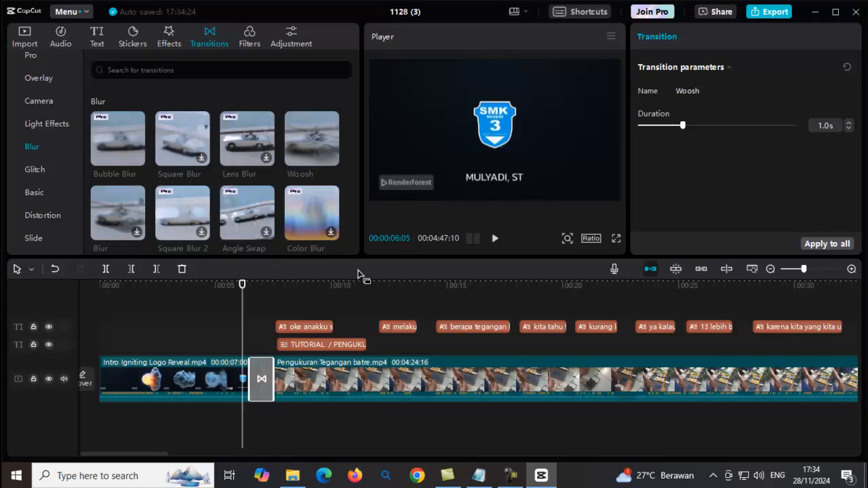
click(495, 239)
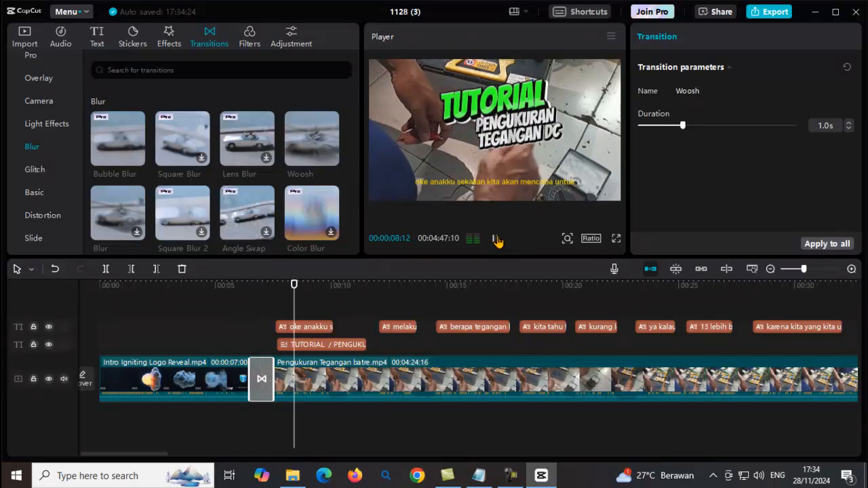
click(495, 240)
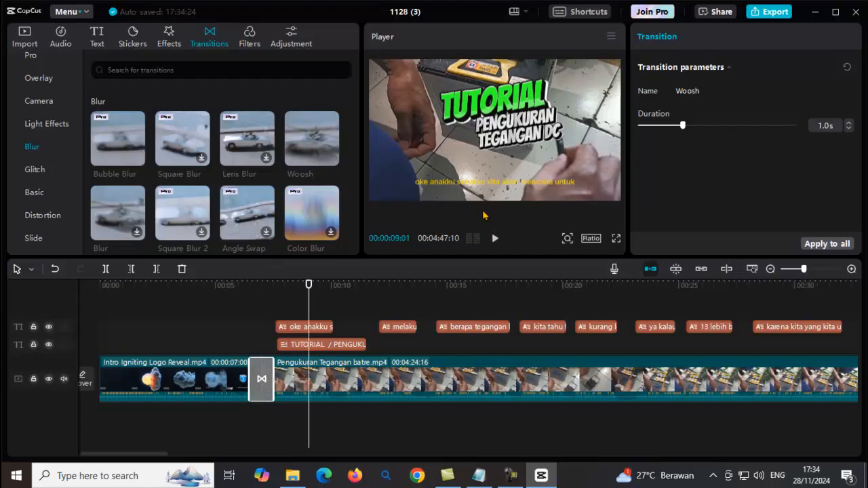
- Highlight the Overlay: Black Fade (materi-outtro) line in the Notepad notes, then return to CapCut
drag(804, 272, 791, 276)
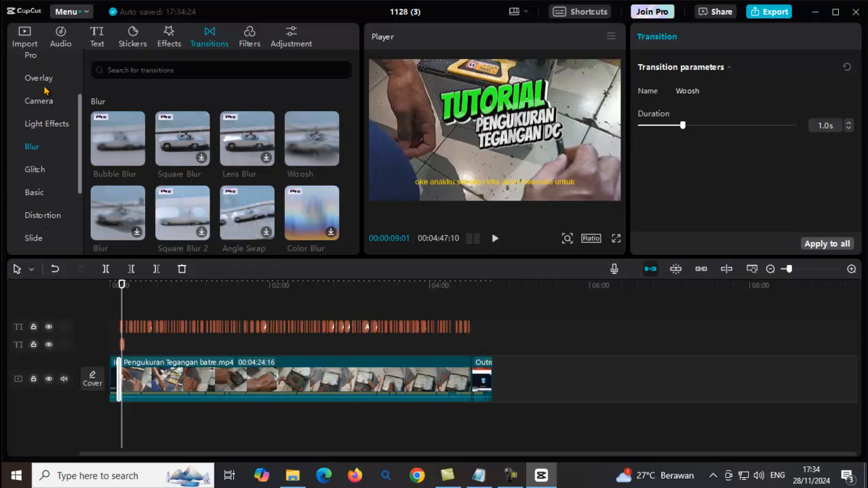
click(479, 475)
drag(373, 301, 549, 306)
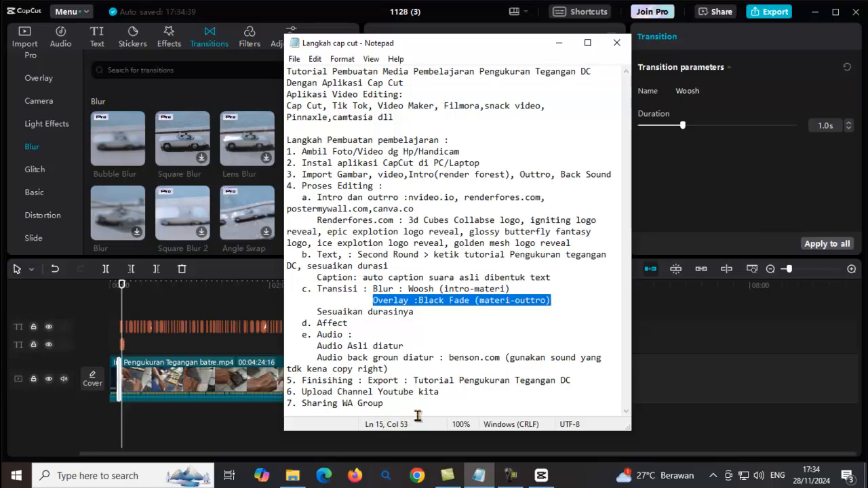
click(559, 43)
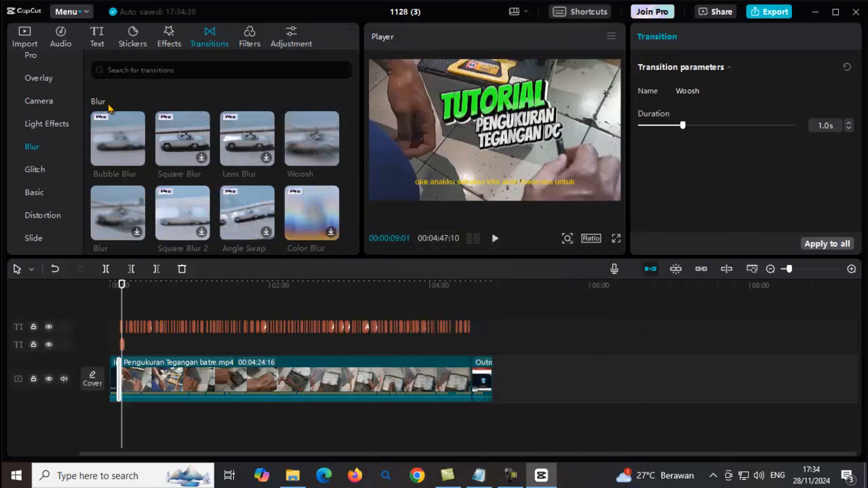
- Add the Black Fade overlay transition between the main footage and the outro
click(39, 78)
drag(295, 120, 474, 386)
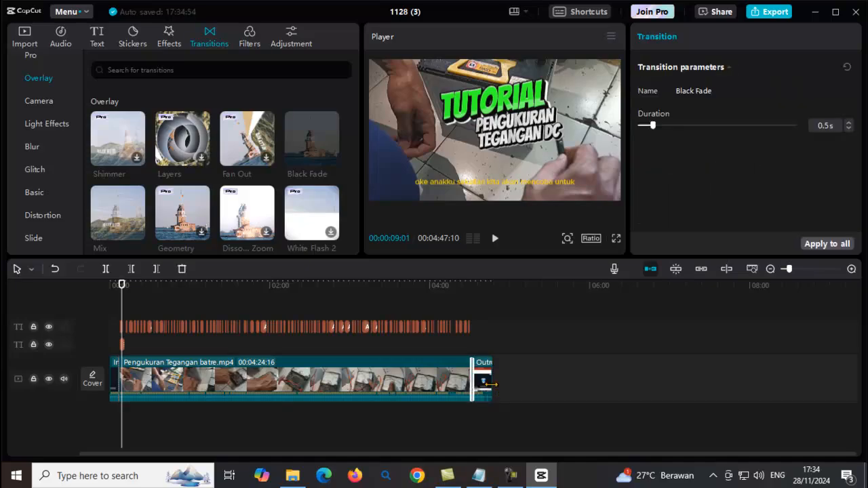
- Lengthen the Black Fade transition between the main footage and the outro to 1.3 s
drag(789, 272, 796, 275)
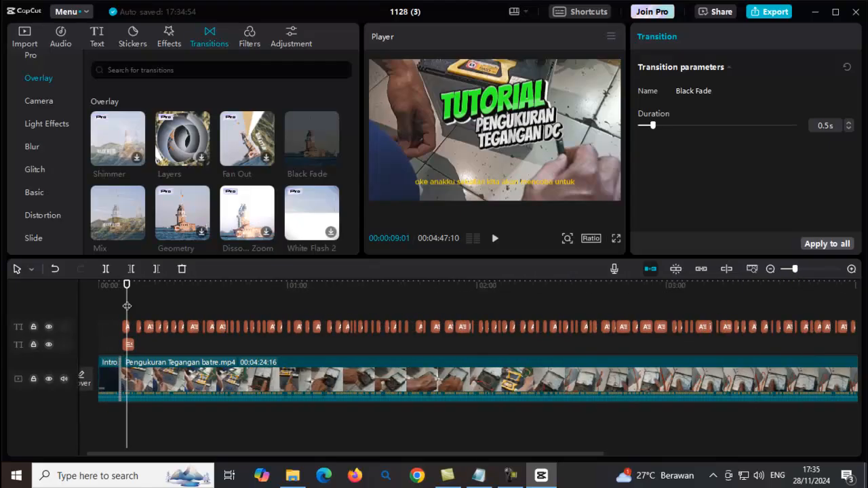
drag(265, 460, 496, 456)
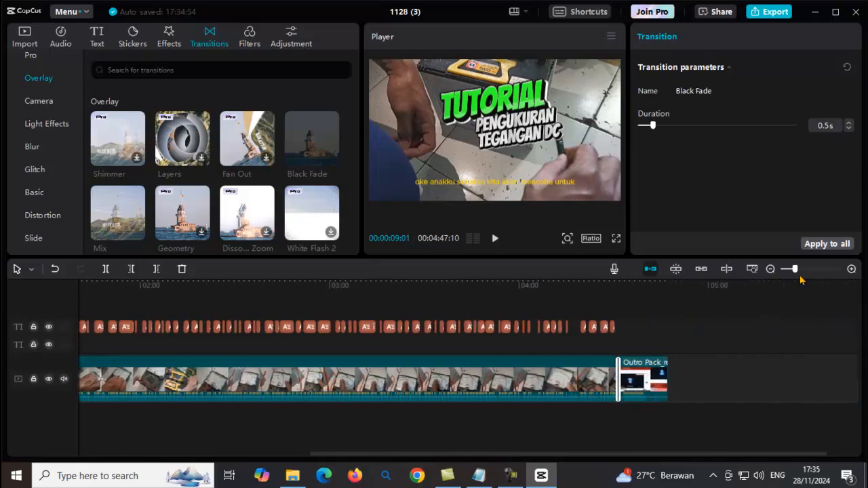
drag(795, 270, 803, 276)
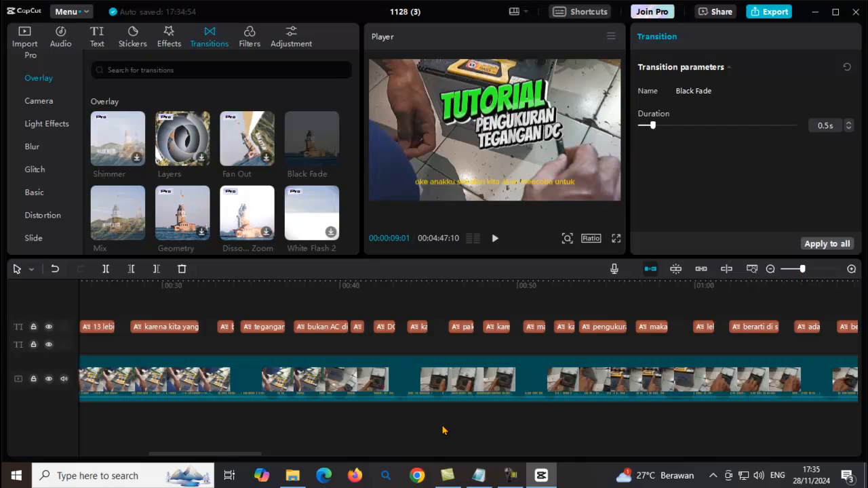
drag(194, 454, 786, 421)
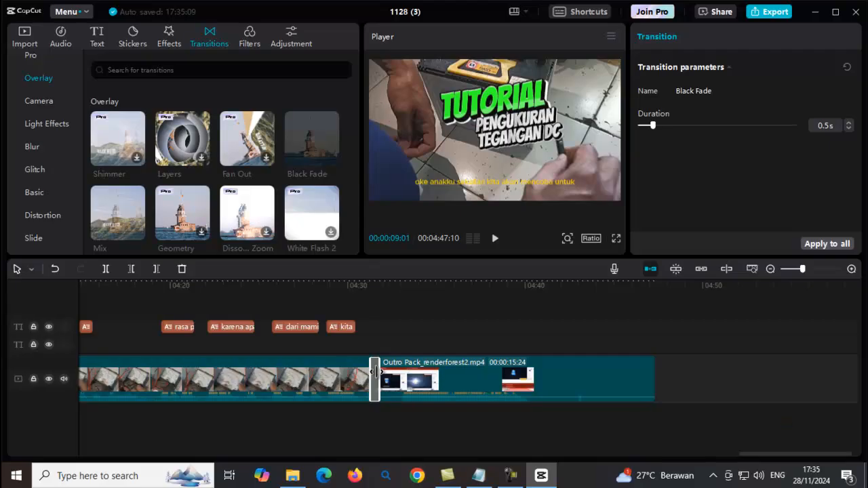
drag(384, 372, 383, 372)
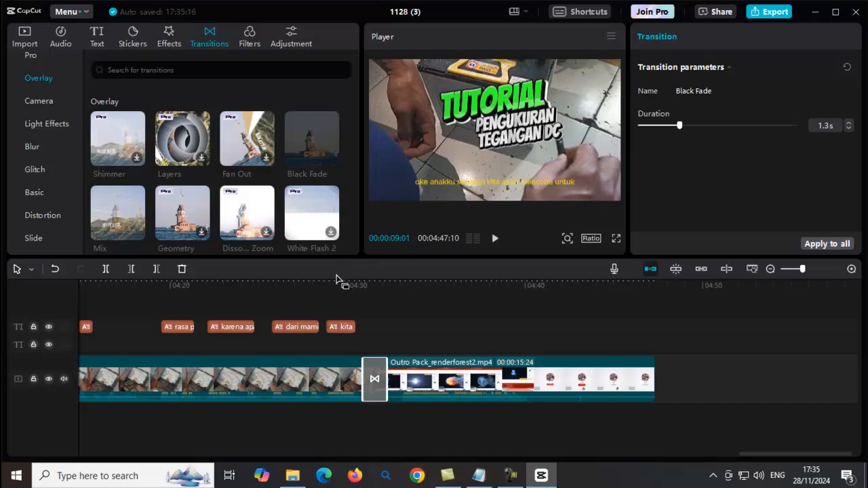
- Play the Black Fade transition from 00:04:26:23 to 00:04:34:29 to check it
drag(802, 270, 784, 270)
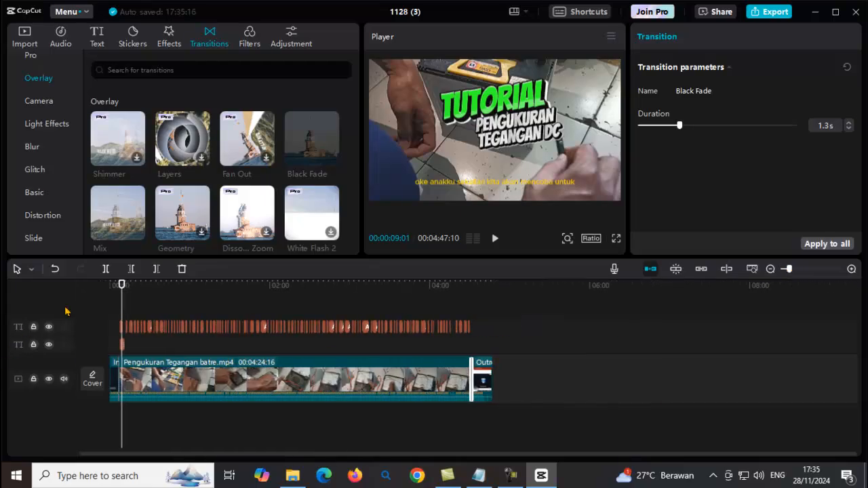
drag(124, 293, 453, 349)
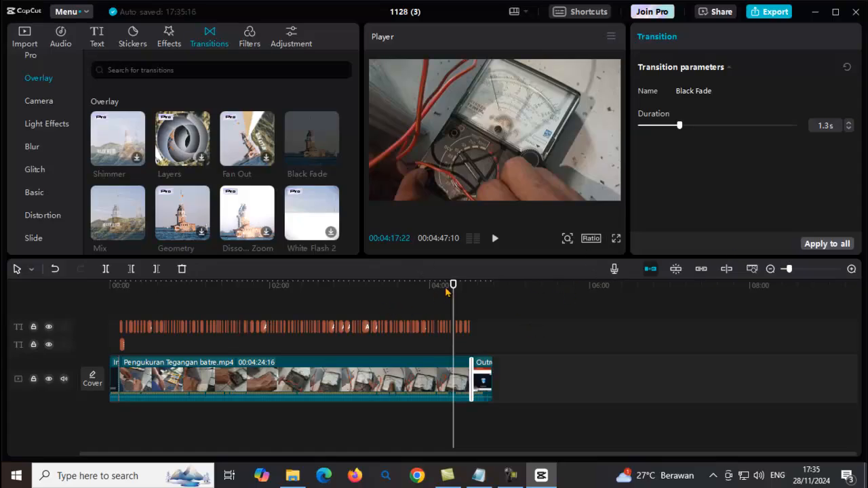
drag(454, 286, 465, 286)
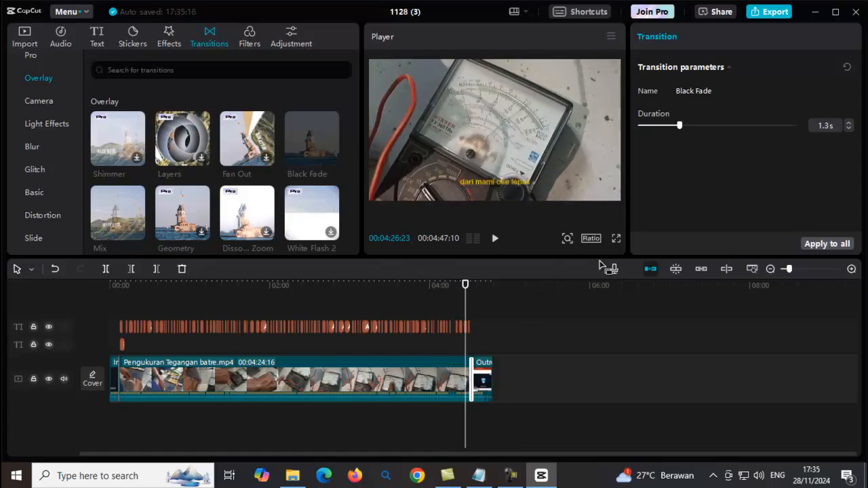
click(494, 239)
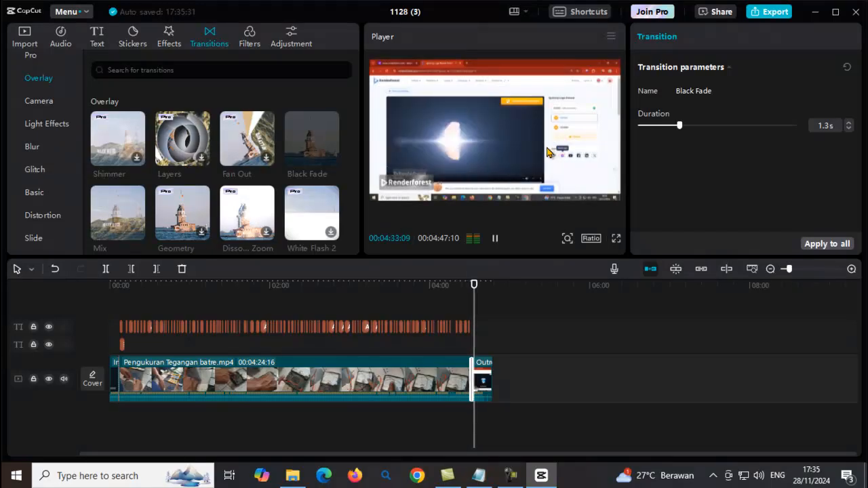
click(495, 239)
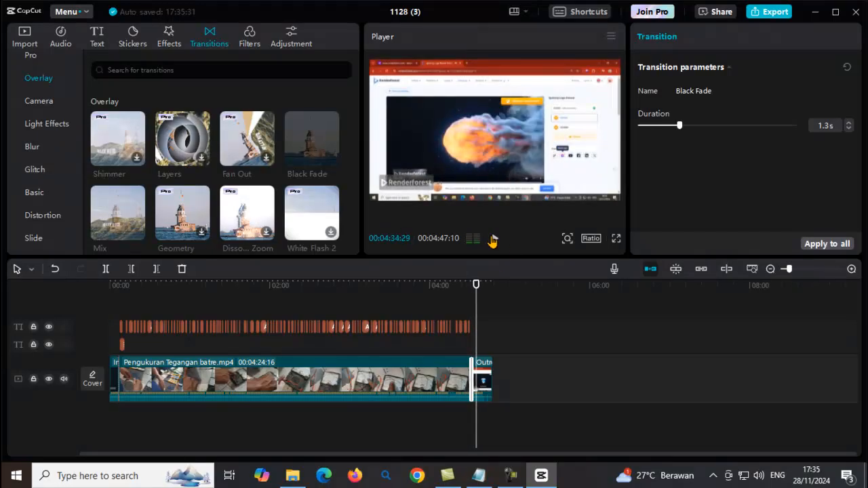
- Highlight the Affect item in the Notepad notes, then return to CapCut
click(479, 476)
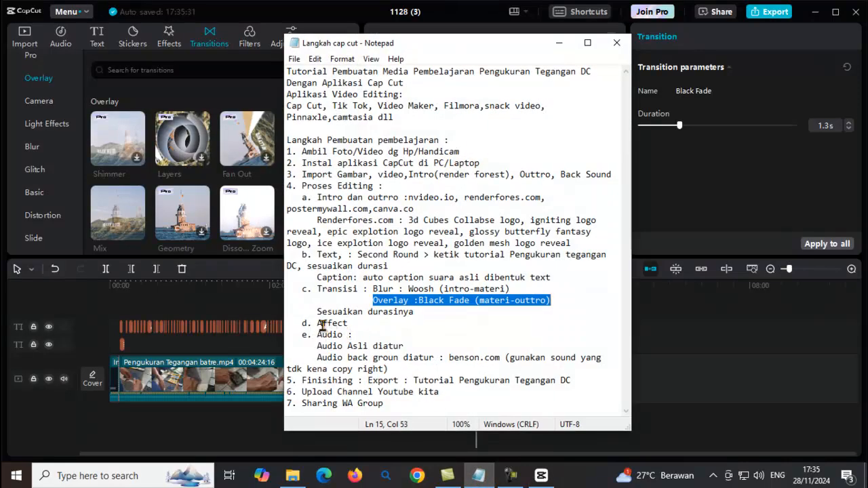
drag(317, 323, 356, 322)
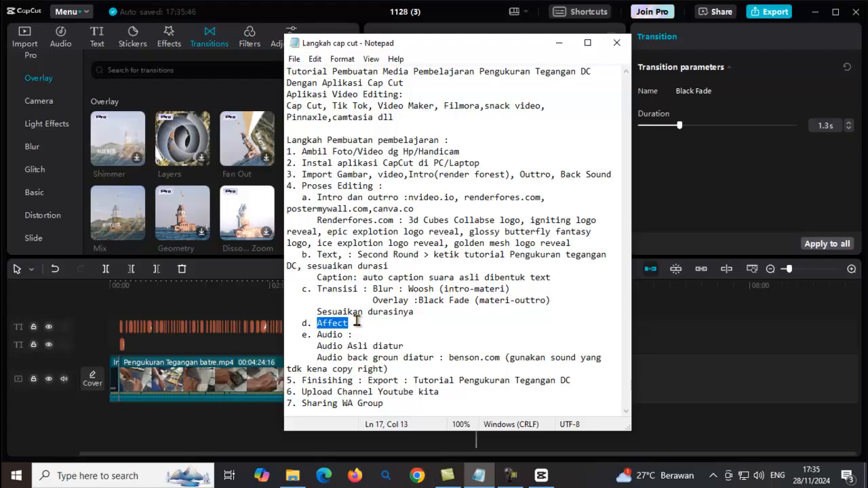
click(357, 322)
click(680, 184)
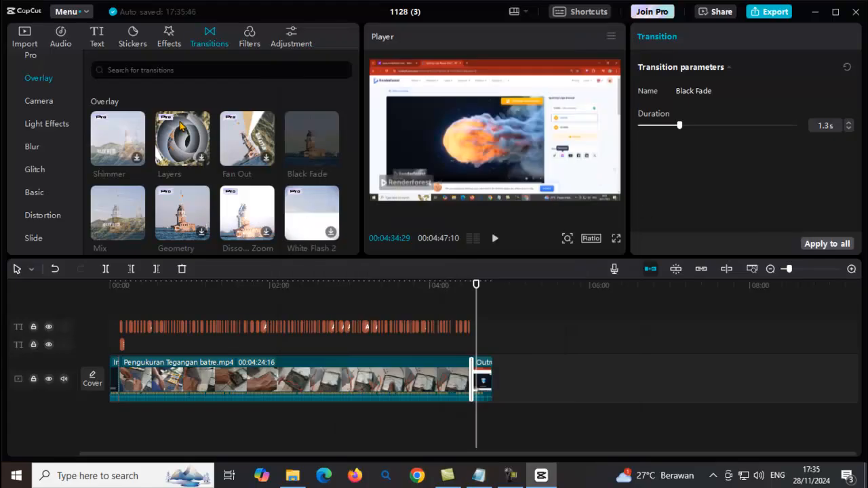
- Show the Video effects and Body effects libraries without applying an effect
click(171, 39)
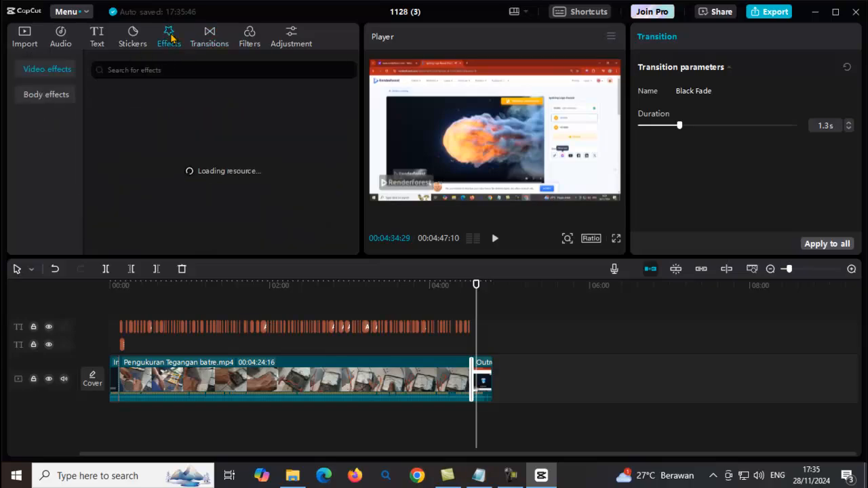
click(45, 70)
click(45, 95)
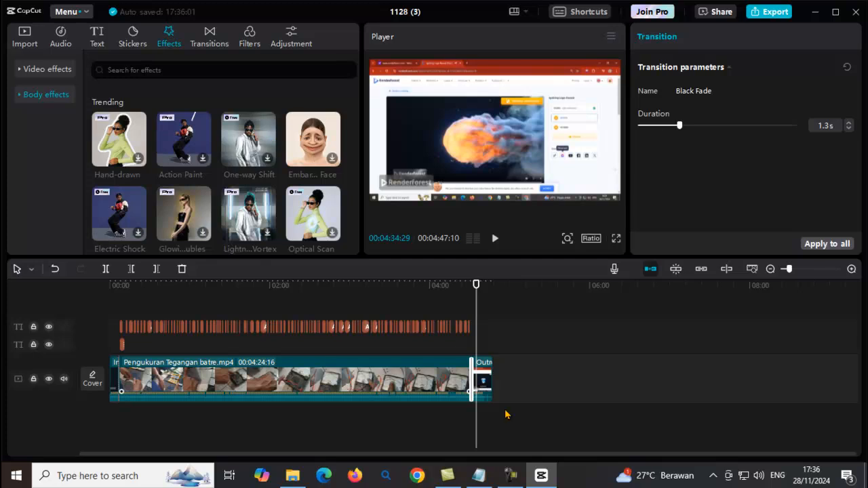
- Switch to the Notepad notes and highlight the Audio item with its Audio Asli diatur line
click(480, 477)
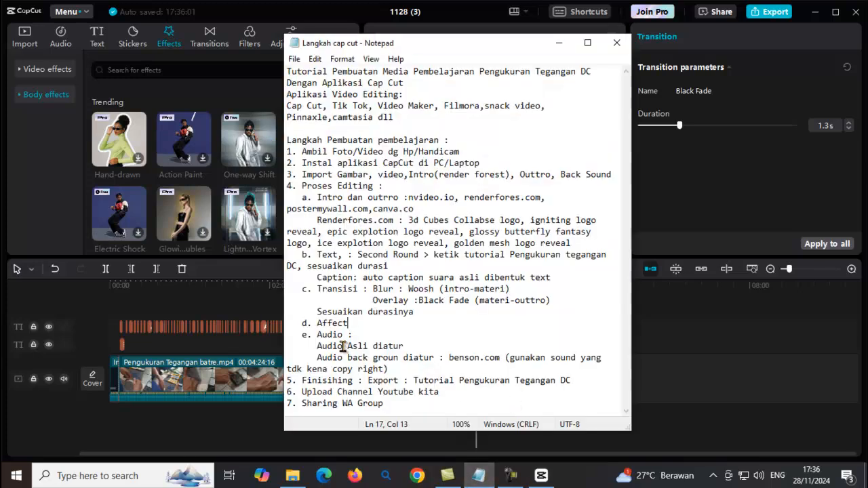
drag(317, 334, 409, 347)
drag(317, 335, 423, 345)
click(423, 339)
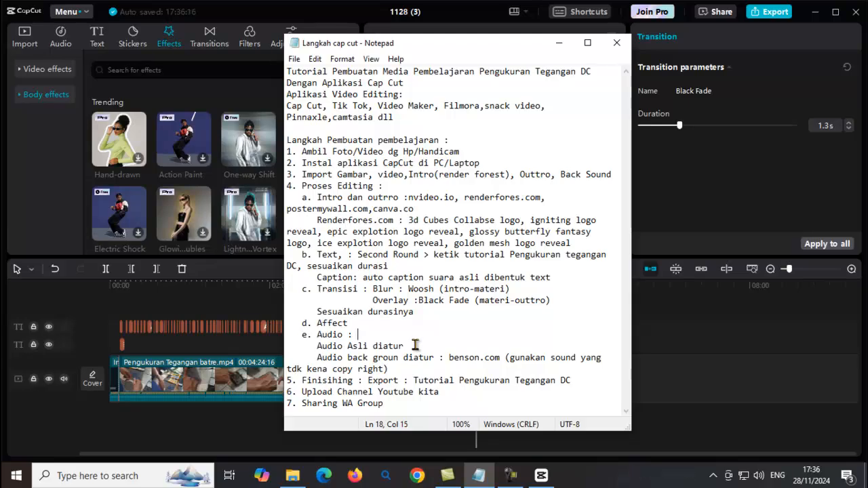
click(417, 347)
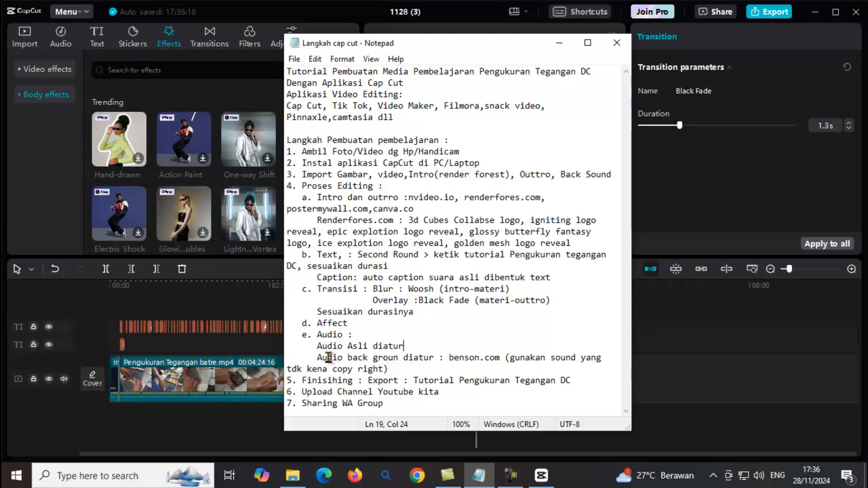
- Highlight the Notepad line on background audio from benson.com and its bracketed remark about copyright-free sound
drag(317, 357, 525, 373)
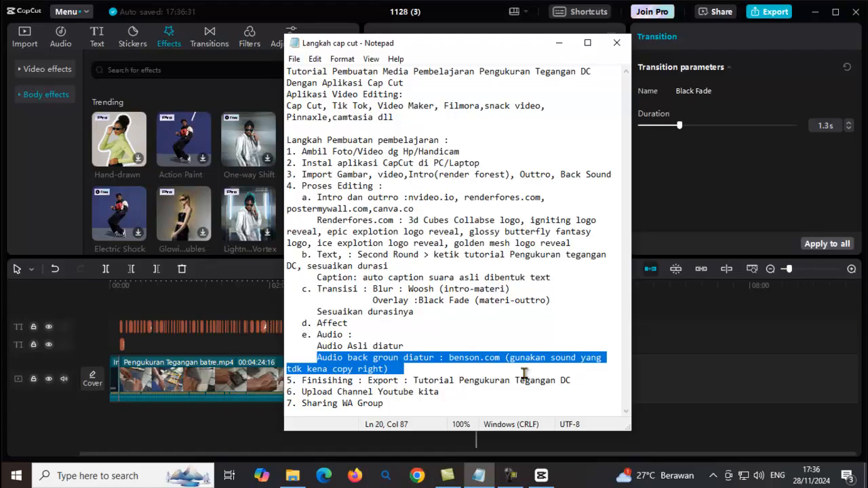
click(405, 368)
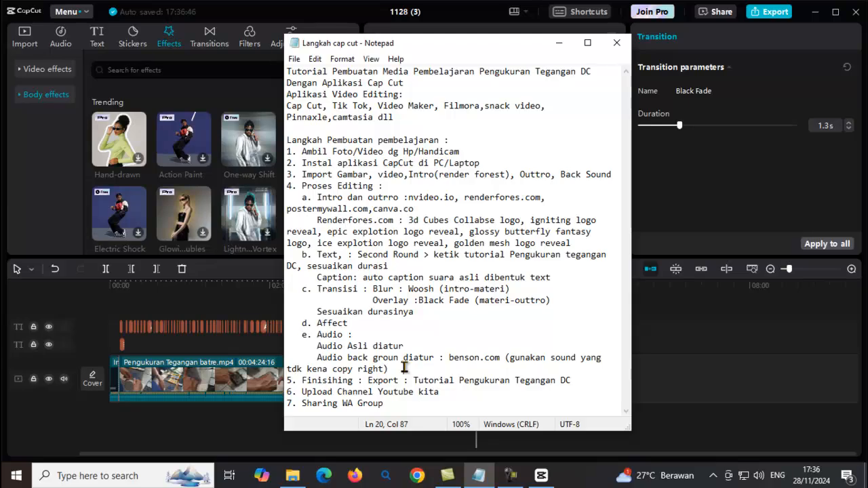
click(507, 358)
drag(507, 358, 456, 371)
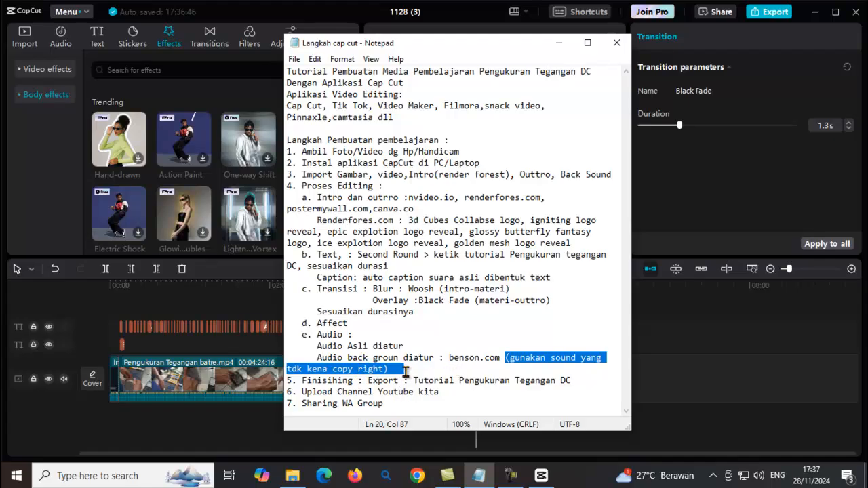
click(406, 369)
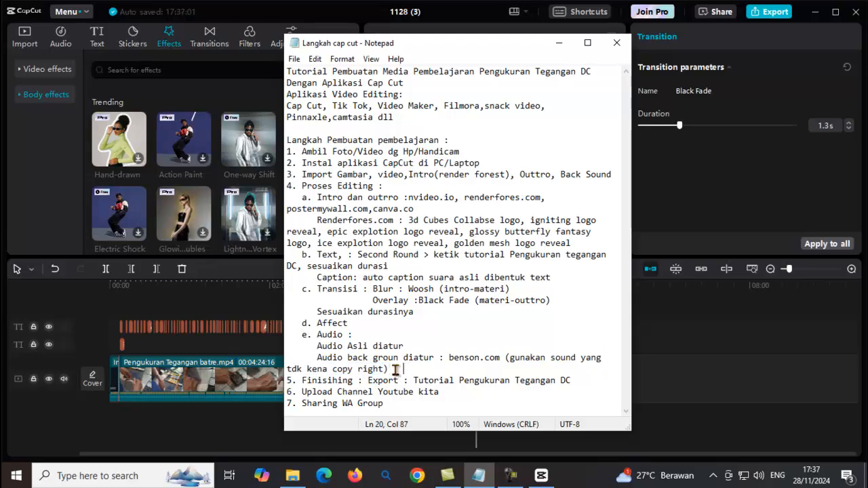
click(560, 44)
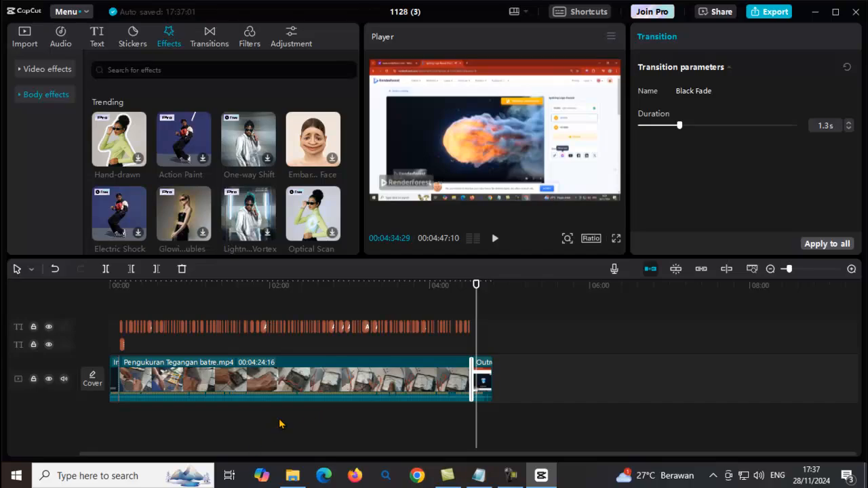
click(479, 475)
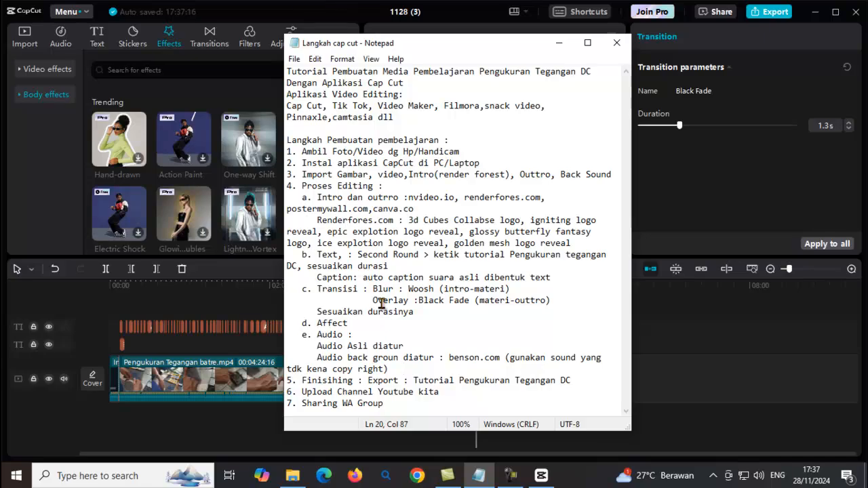
- In CapCut, set the audio of the Pengukuran Tegangan batre.mp4 clip to a 10.0 s fade-out and a 4.5 s fade-in
click(179, 400)
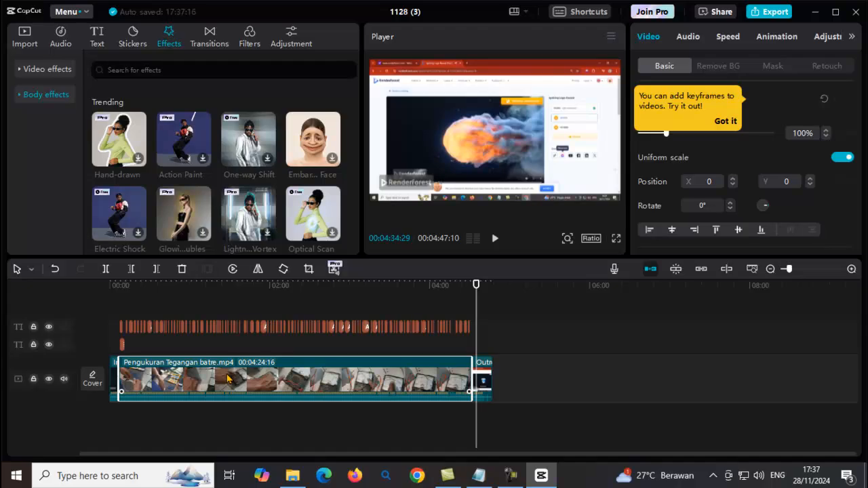
click(697, 40)
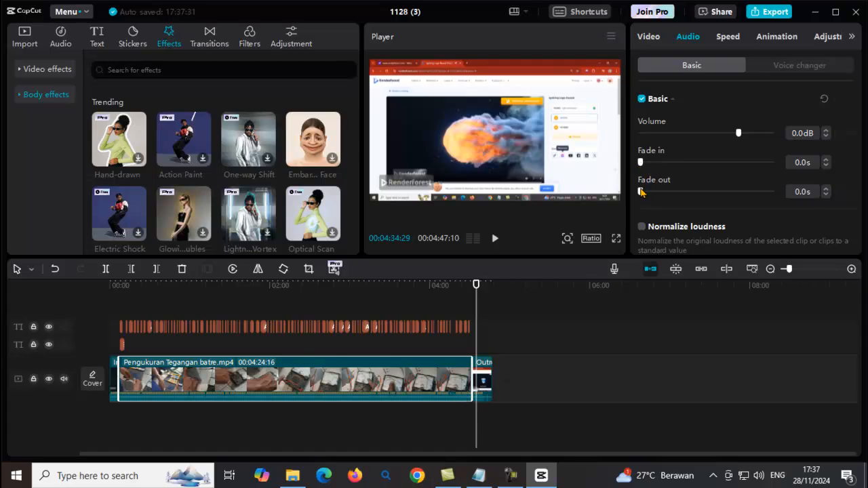
drag(642, 193, 705, 202)
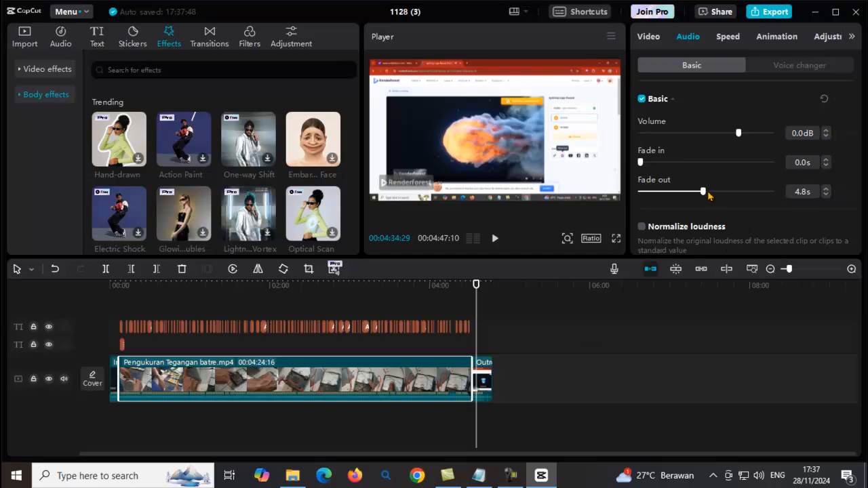
drag(705, 193, 780, 205)
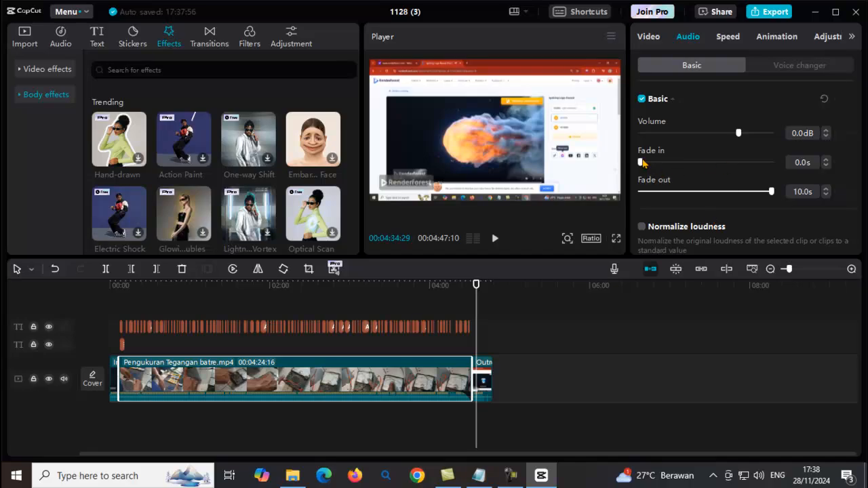
drag(642, 163, 701, 163)
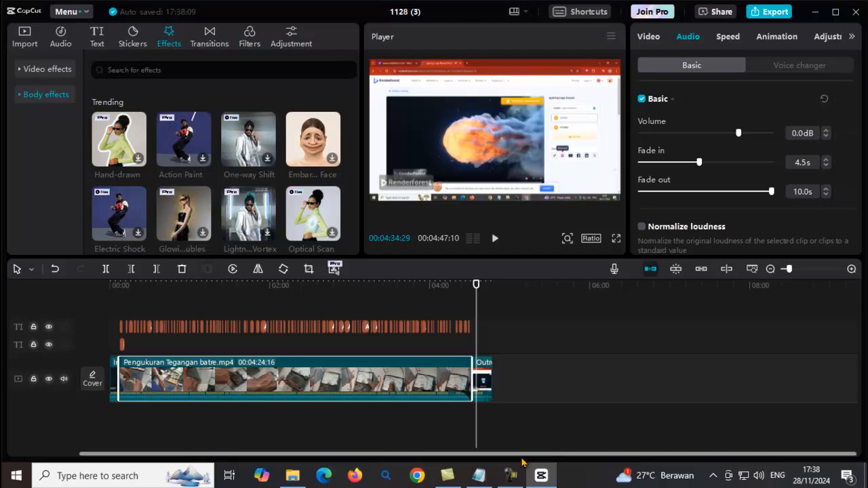
- Highlight the background audio line in the Notepad notes again, then return to CapCut
click(479, 475)
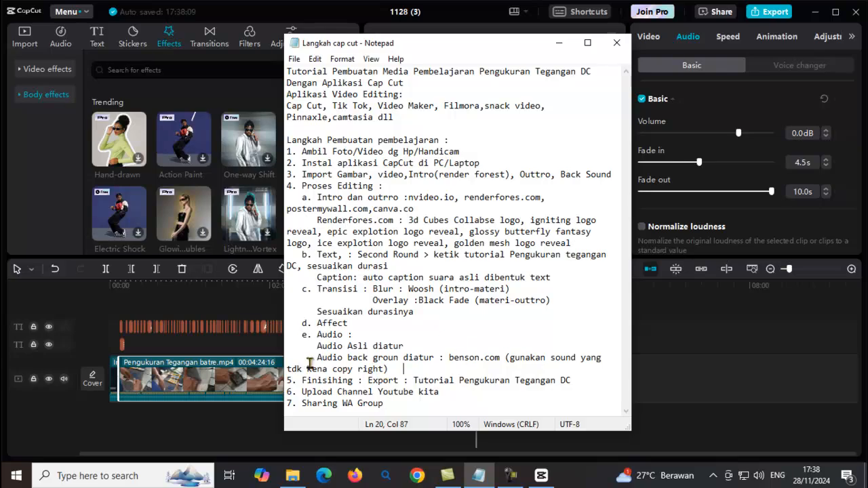
drag(317, 357, 406, 371)
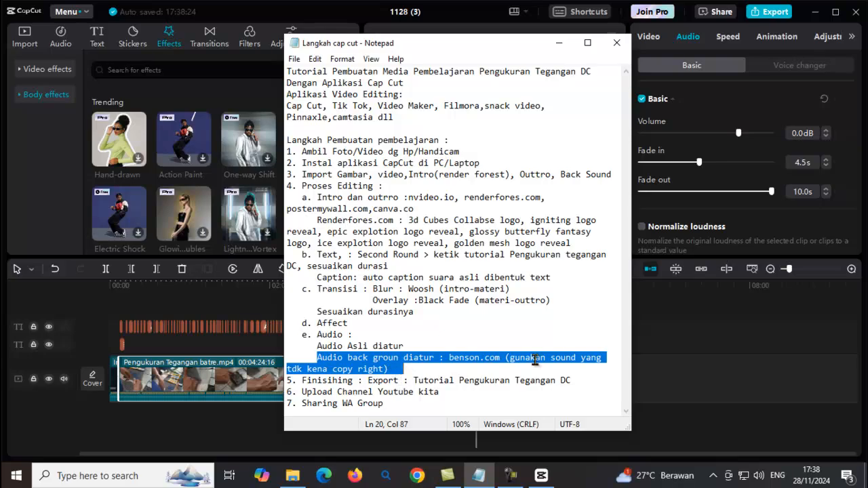
click(559, 43)
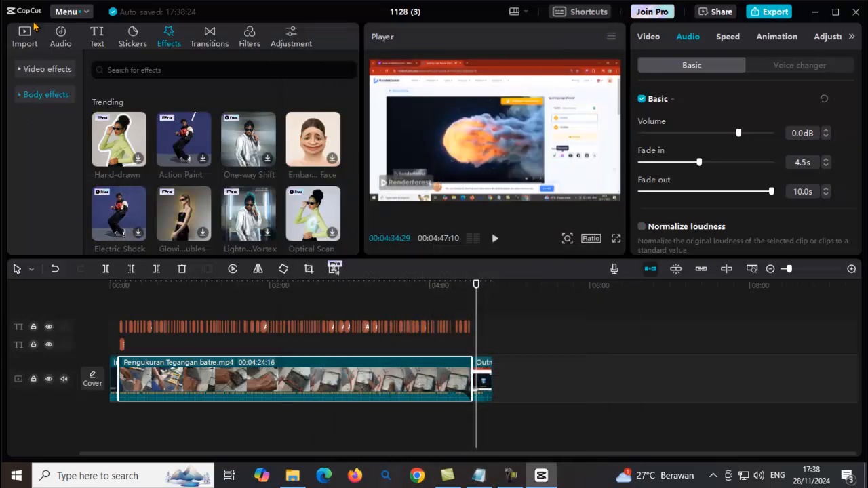
- Preview the imported bensound-memories.mp3 and place it on an audio track below the video, starting where the main footage begins
click(25, 37)
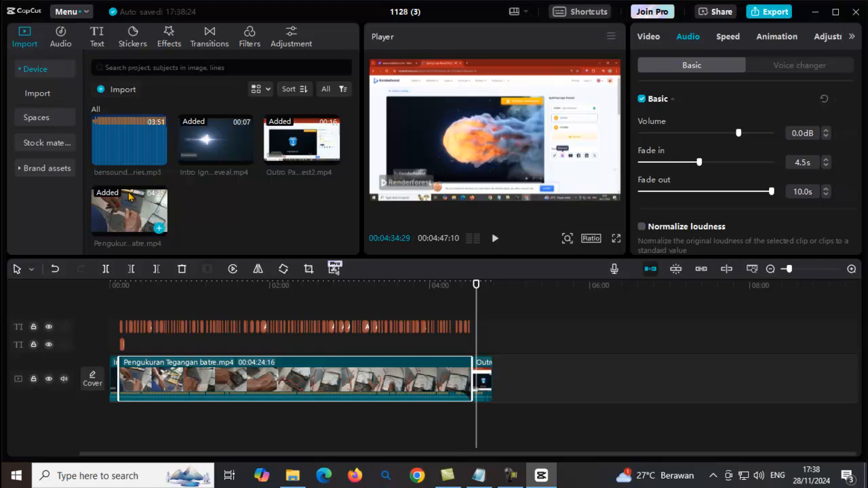
click(131, 144)
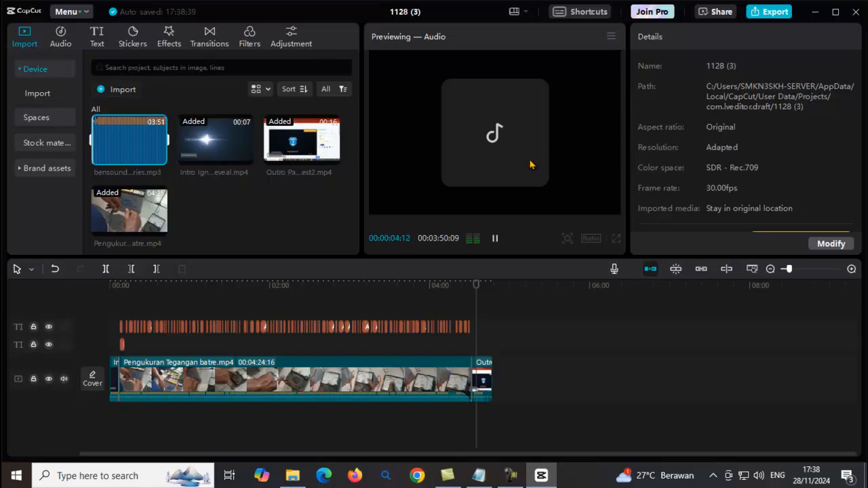
drag(136, 145, 120, 435)
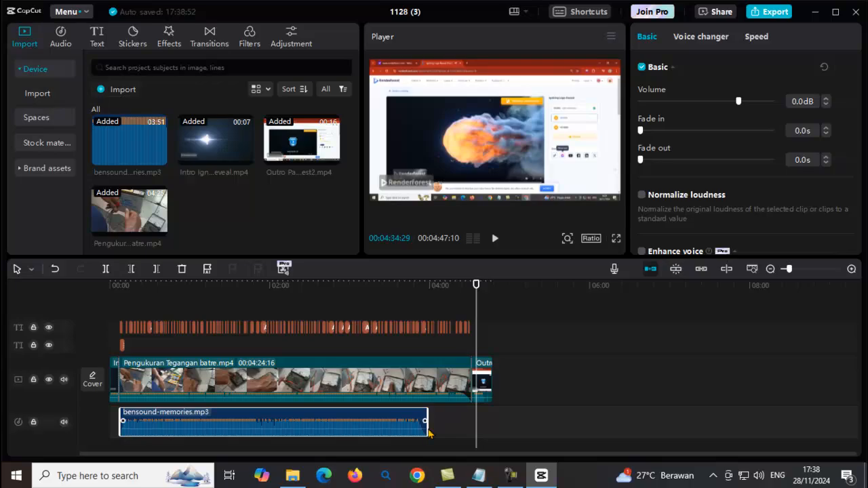
- Copy the bensound-memories.mp3 clip and paste it on the same audio track, placed directly after the first one
right_click(321, 425)
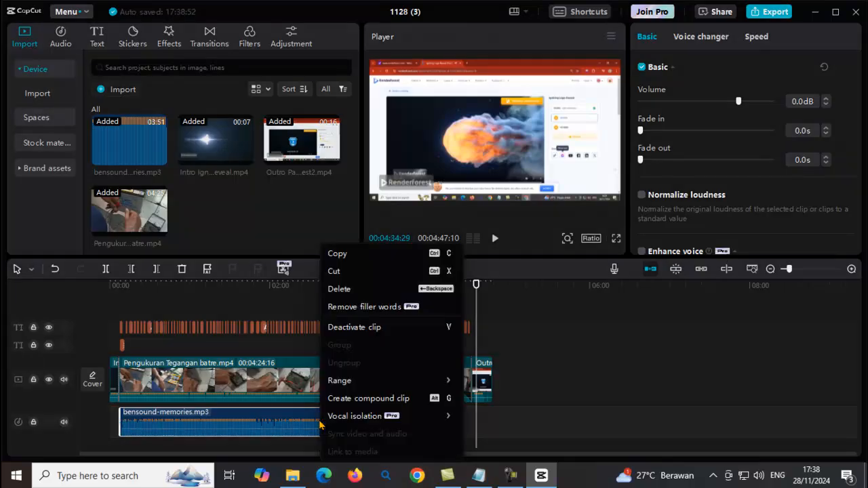
click(339, 254)
right_click(447, 422)
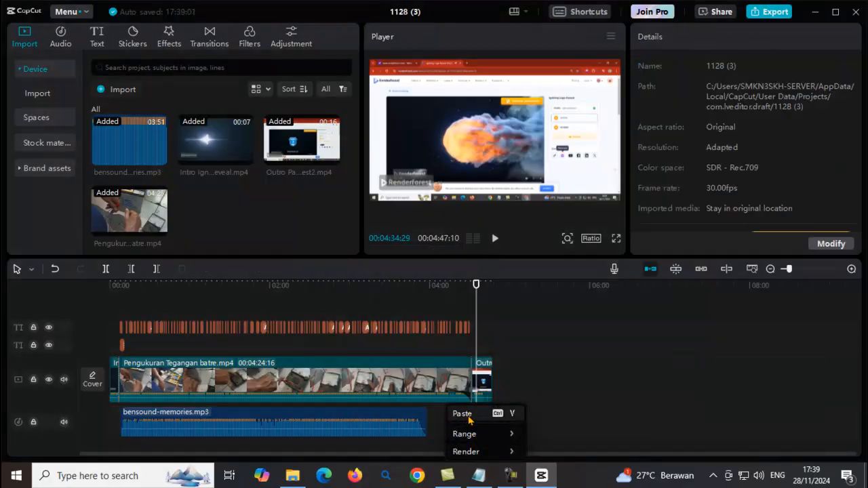
click(464, 414)
drag(567, 417, 553, 417)
- Split the second music clip where the main footage meets the outro and delete the part beyond that point
drag(475, 286, 471, 293)
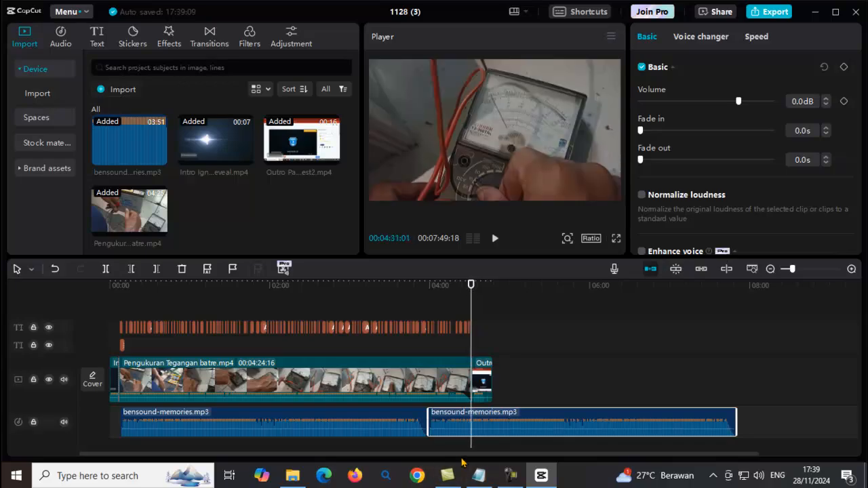
click(105, 270)
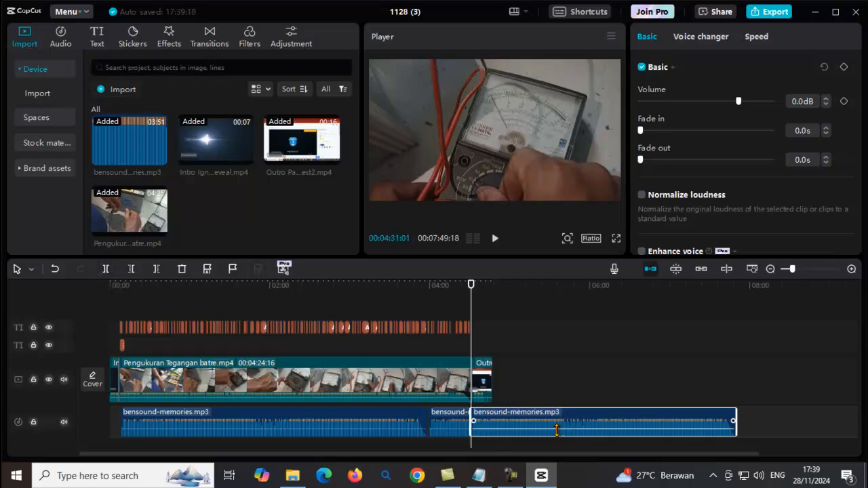
key(Delete)
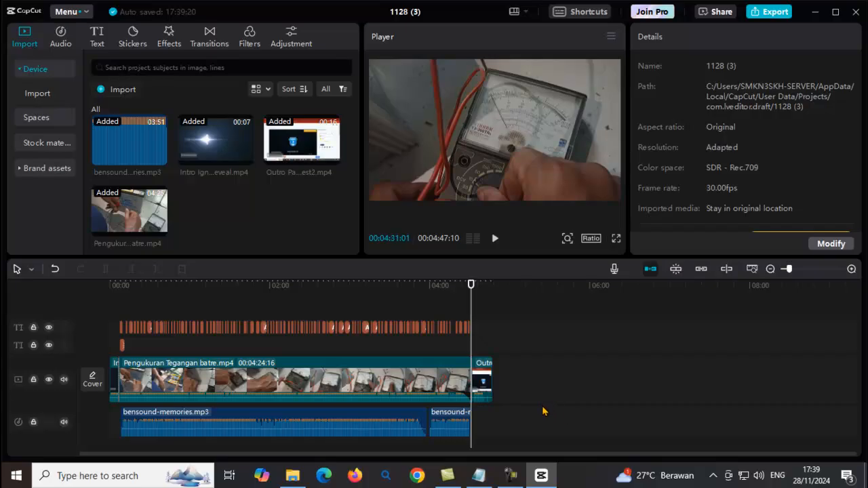
- Check the audio items of the Langkah cap cut notes in Notepad and return to CapCut
click(481, 476)
click(418, 370)
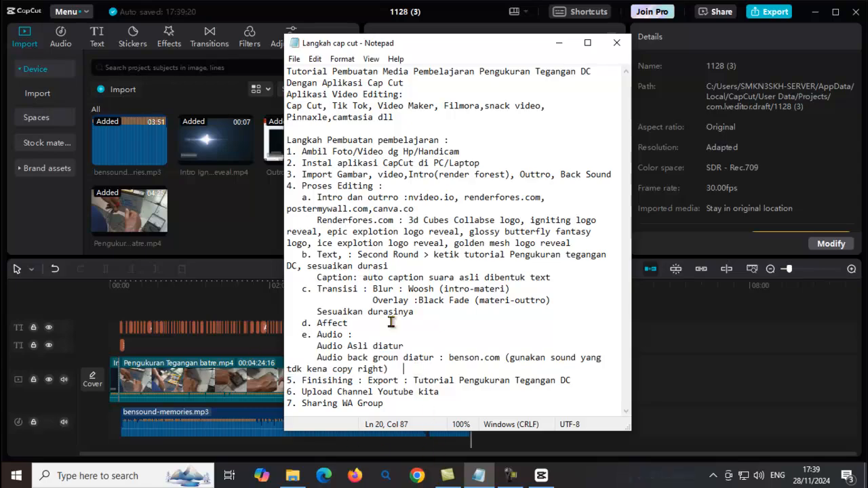
click(560, 42)
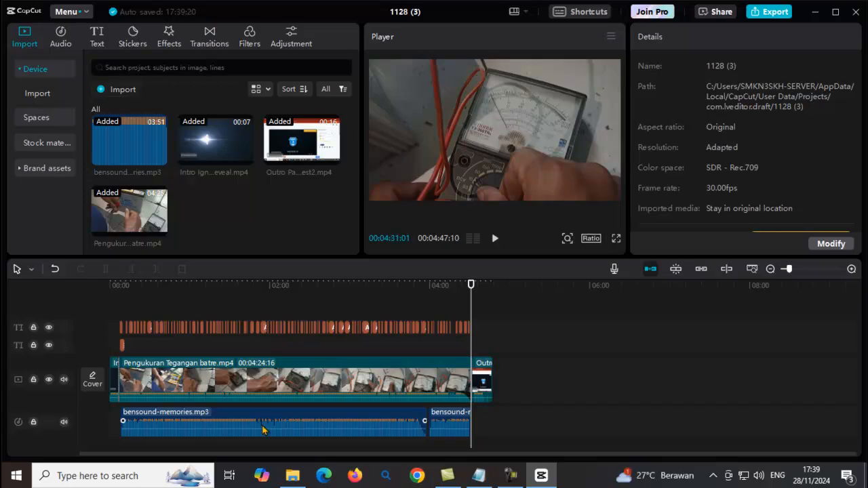
- Lower the first bensound-memories.mp3 clip's volume to -17.1 dB while playing back from the start of the main footage
click(336, 417)
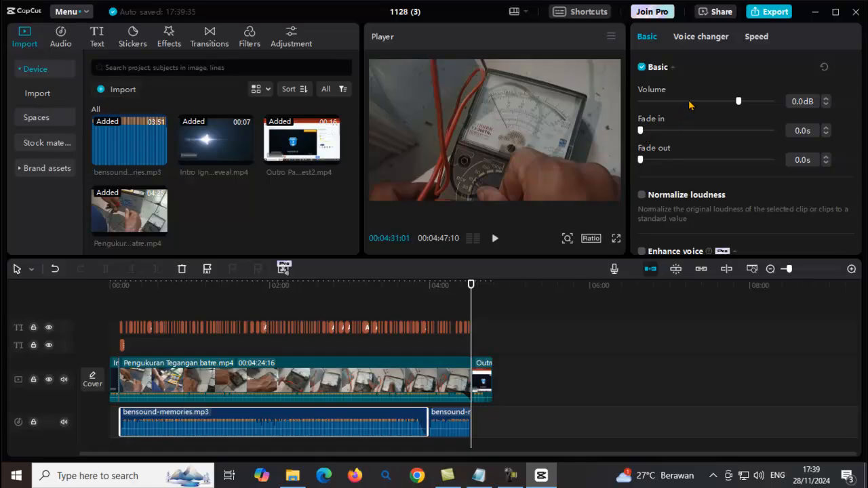
drag(739, 101, 713, 111)
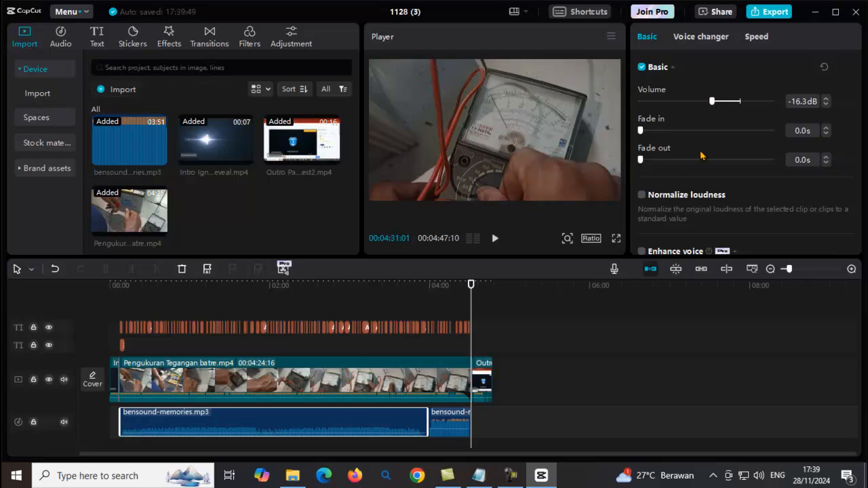
drag(470, 288, 120, 292)
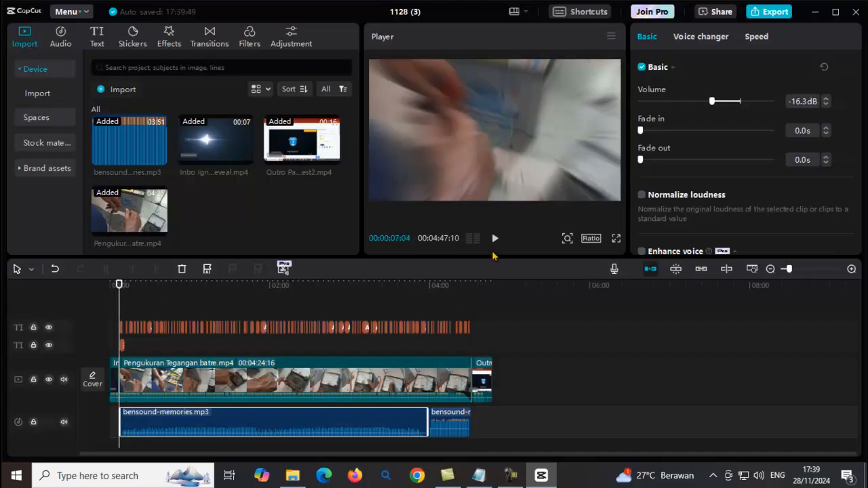
click(495, 238)
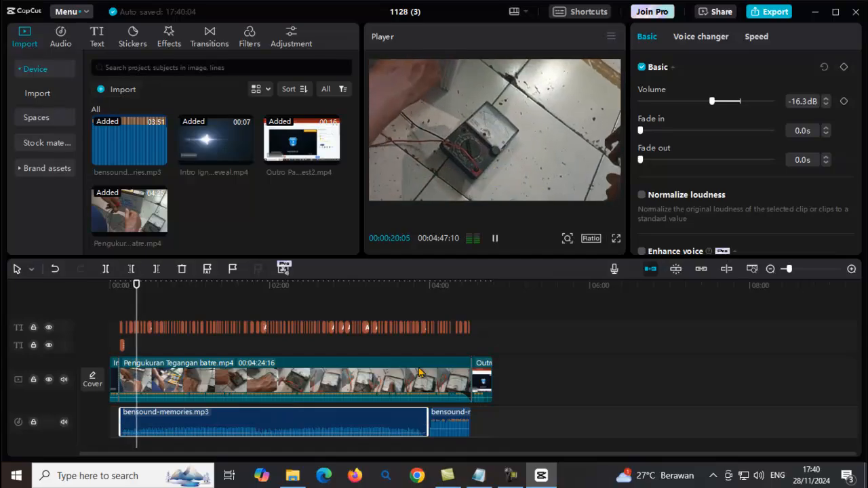
drag(713, 101, 710, 103)
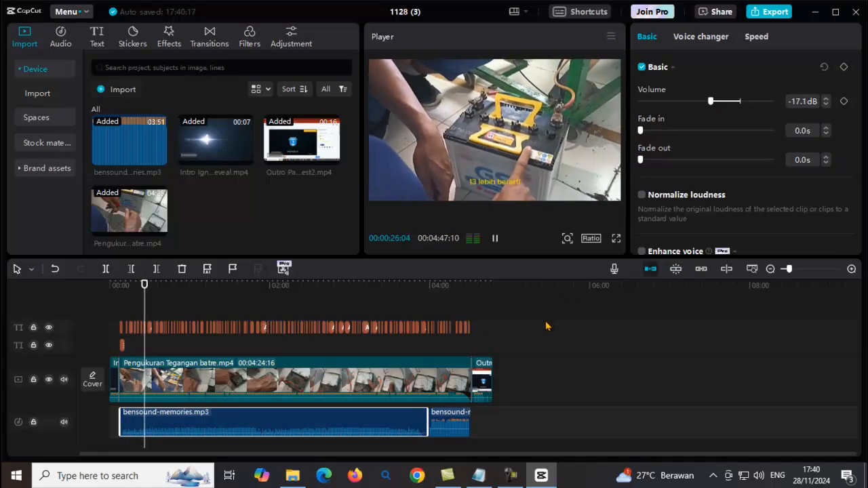
- Give the second, shortened music clip a 10.0 s fade-out with no fade-in
click(455, 430)
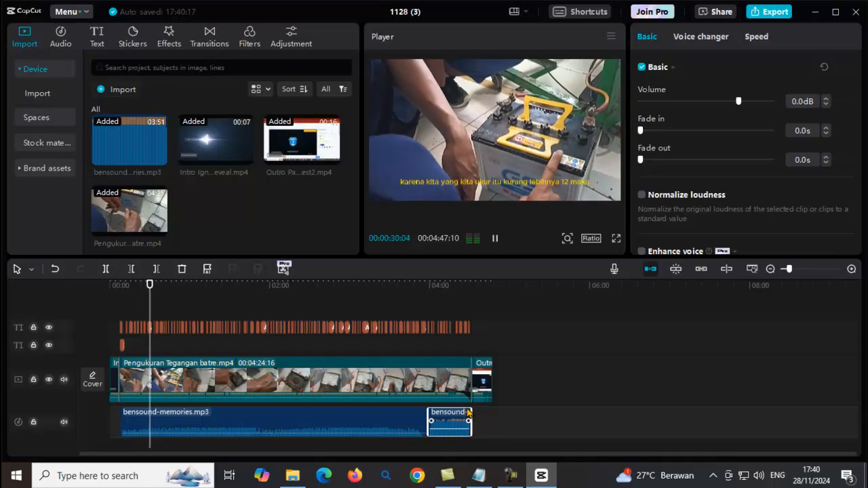
drag(641, 160, 789, 166)
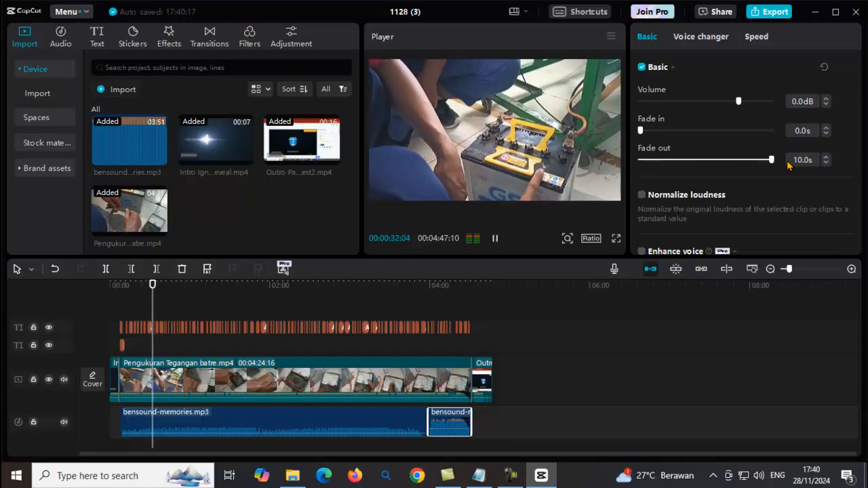
mouse_move(641, 130)
mouse_down()
mouse_move(708, 132)
mouse_move(635, 134)
mouse_up()
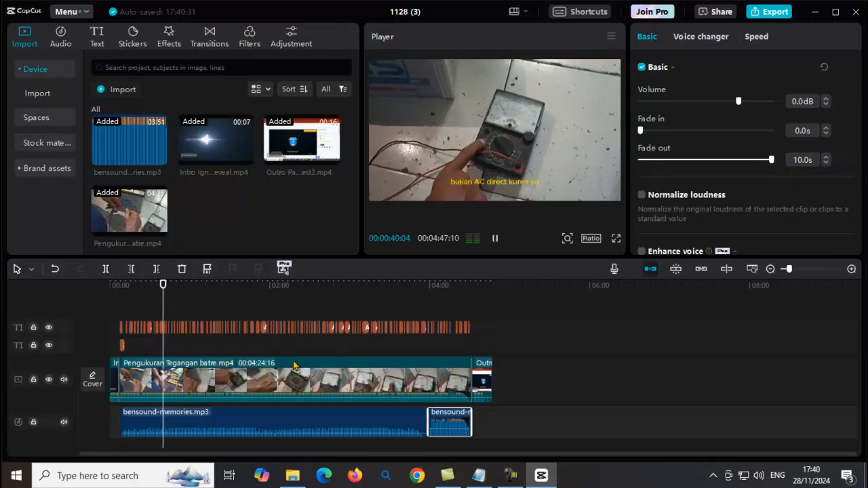
- Look at the Notepad notes again, and play back the CapCut timeline partway through the main footage and from the beginning
click(478, 475)
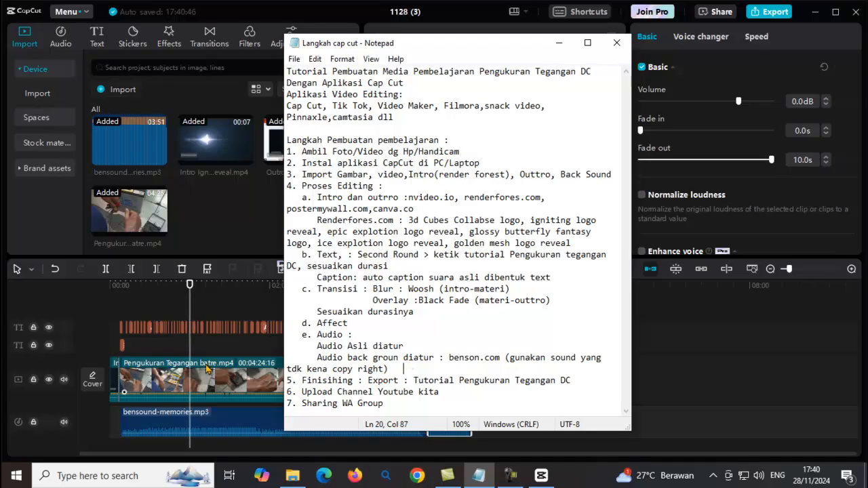
click(249, 352)
click(496, 239)
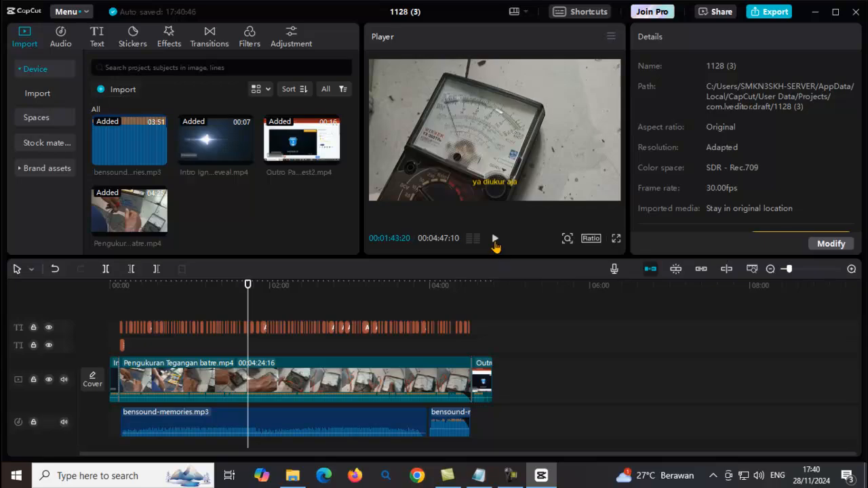
click(495, 240)
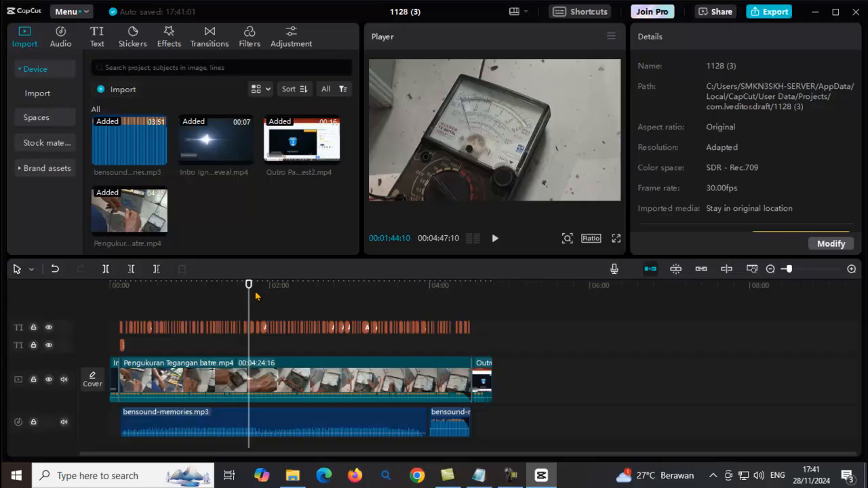
drag(248, 285, 94, 328)
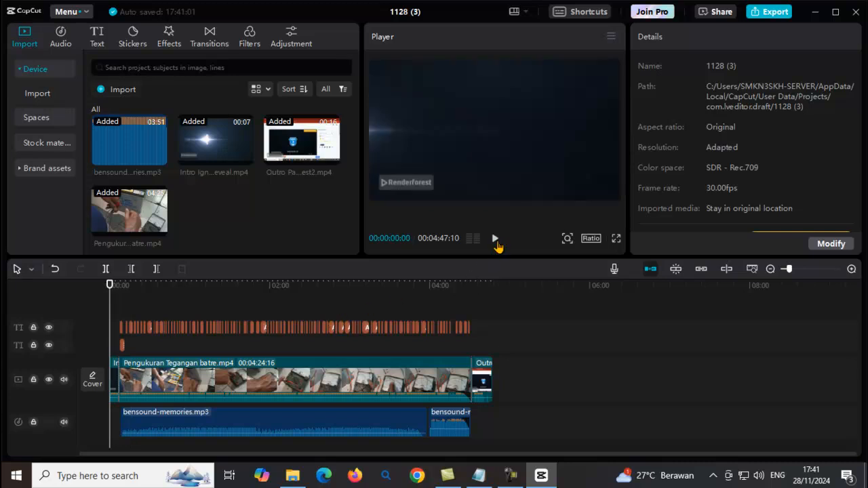
click(496, 242)
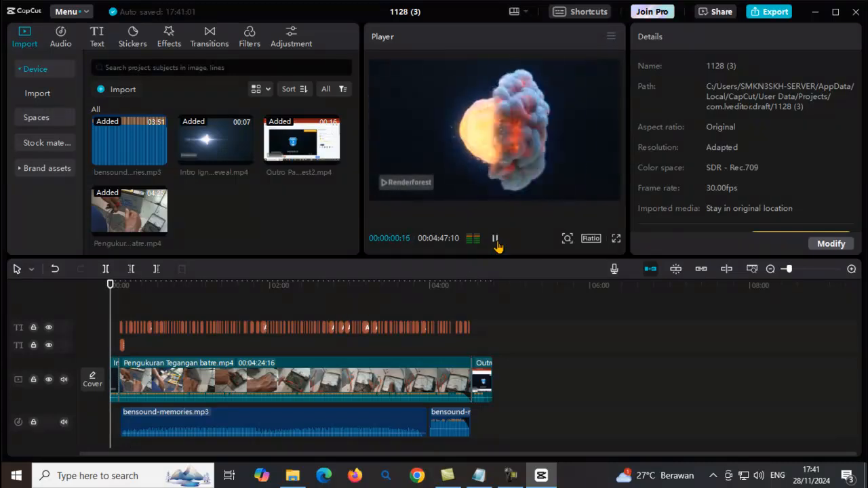
click(496, 242)
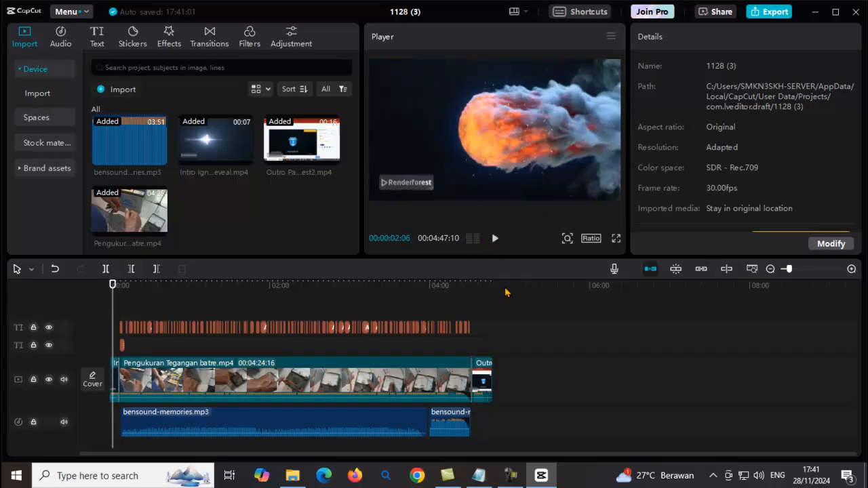
- Open the export settings and name the video "Tutorial Pengukuran Tegangan DC"
click(770, 12)
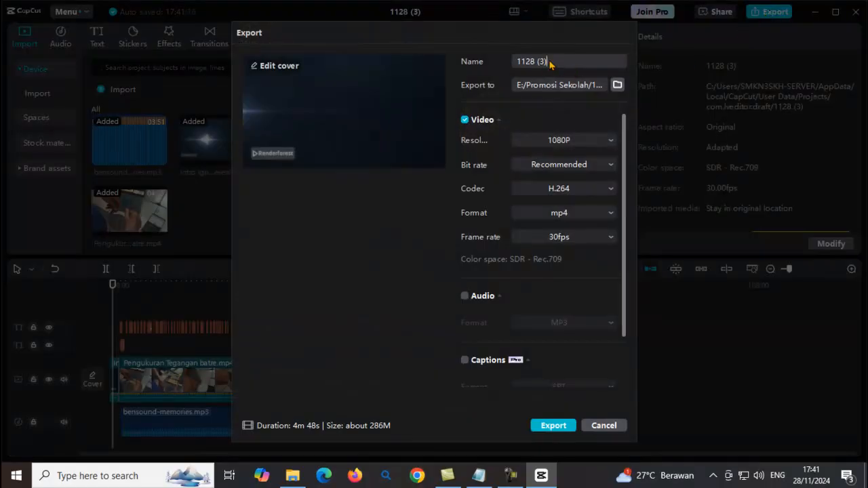
drag(551, 63, 484, 62)
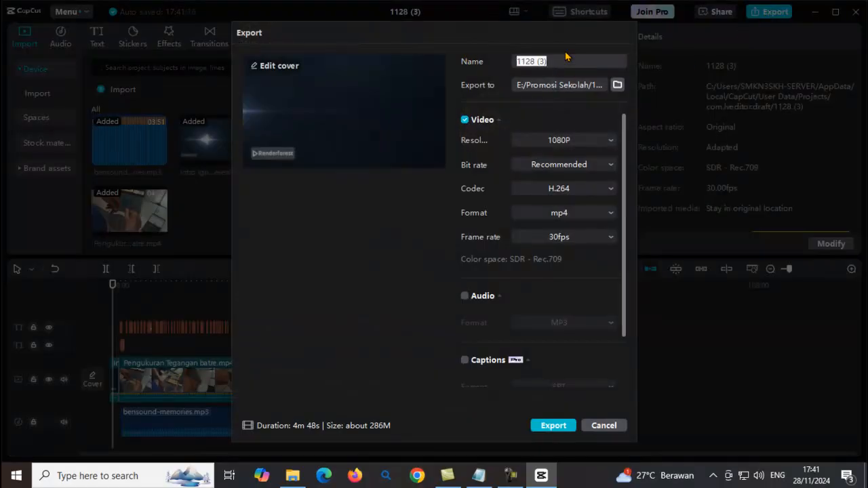
text(tUTORIA)
key(BackSpace)
key(BackSpace)
key(BackSpace)
key(BackSpace)
key(BackSpace)
key(BackSpace)
key(BackSpace)
text(Tutorial Pen)
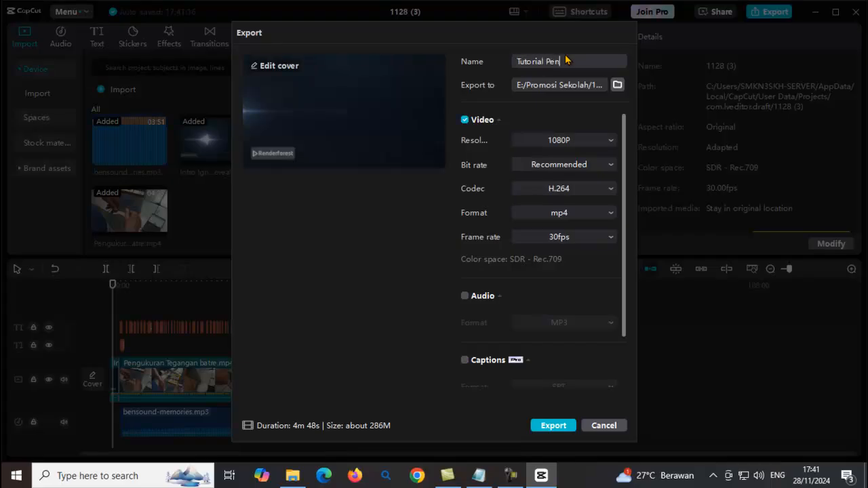
text(gukuran Tegangan)
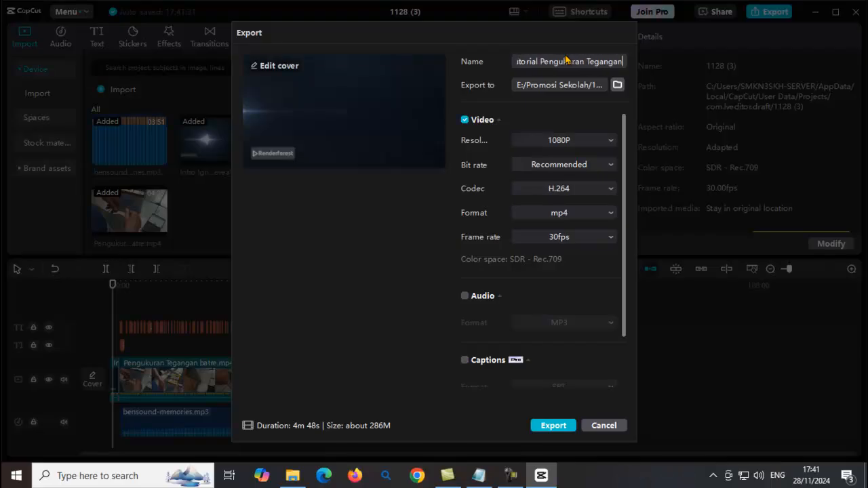
text( DC)
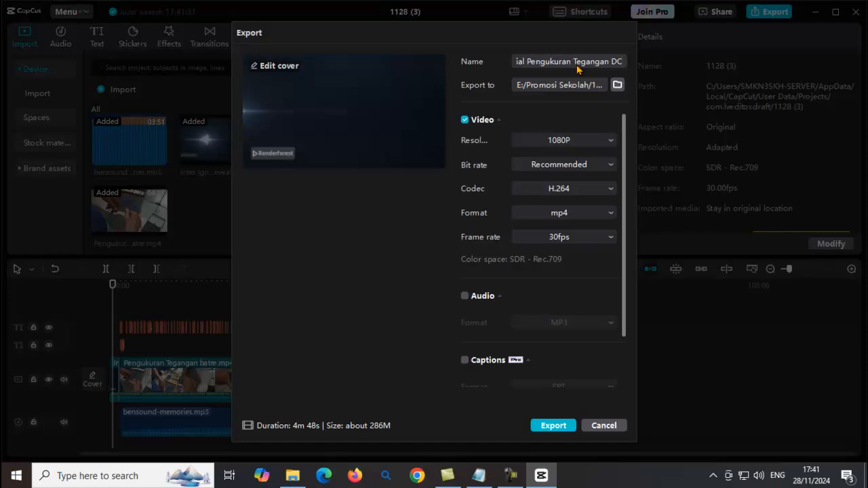
- Set the export location to "20. Tutorial Pengukuran Tegangan DC melalui Aplikasi Cap Cut" inside Promosi Sekolah on DATA2 (E:)
click(617, 85)
click(266, 297)
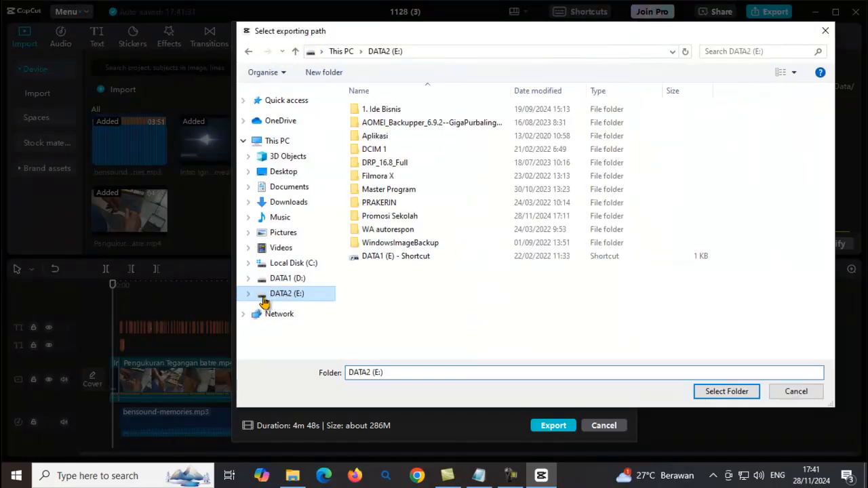
double_click(390, 216)
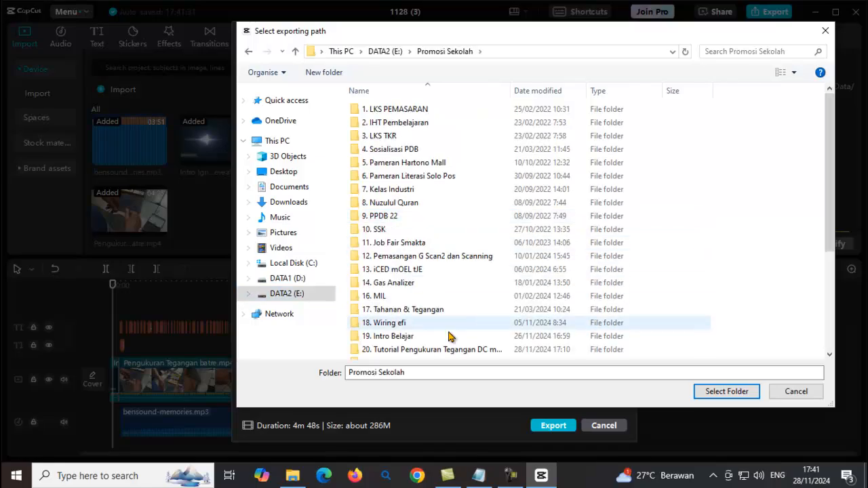
click(401, 351)
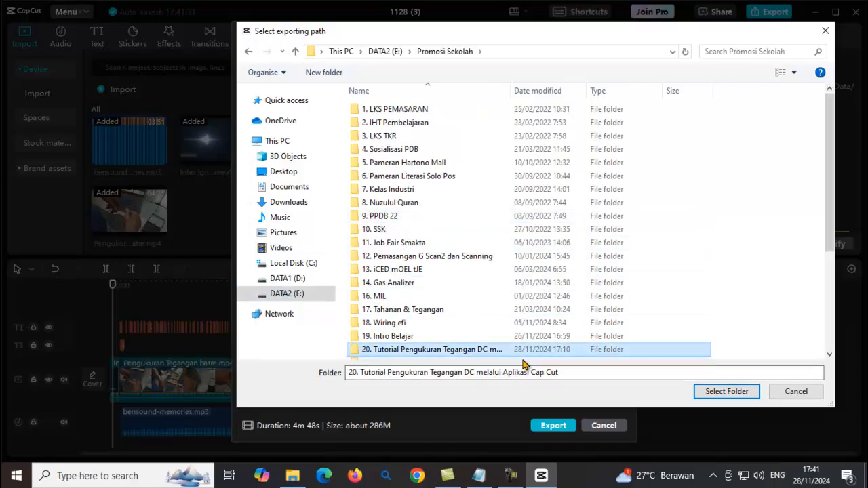
click(715, 392)
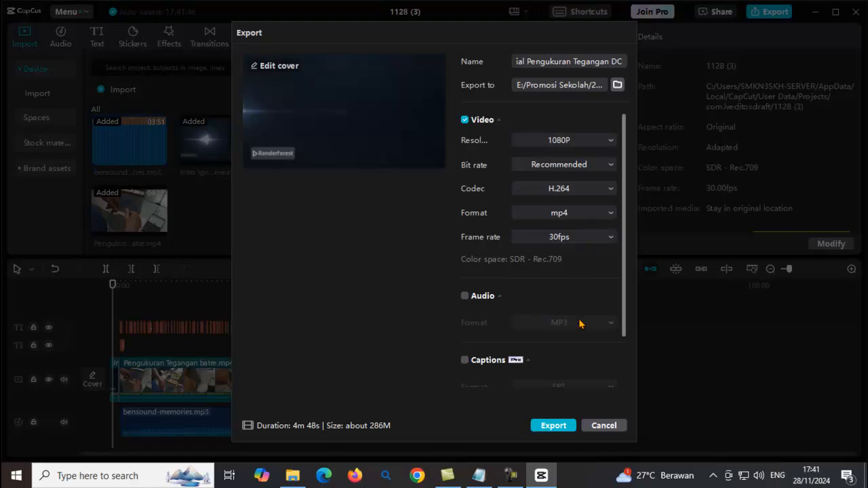
- Review the export options, enable the copyright check and export the video
scroll(623, 183, down, 1)
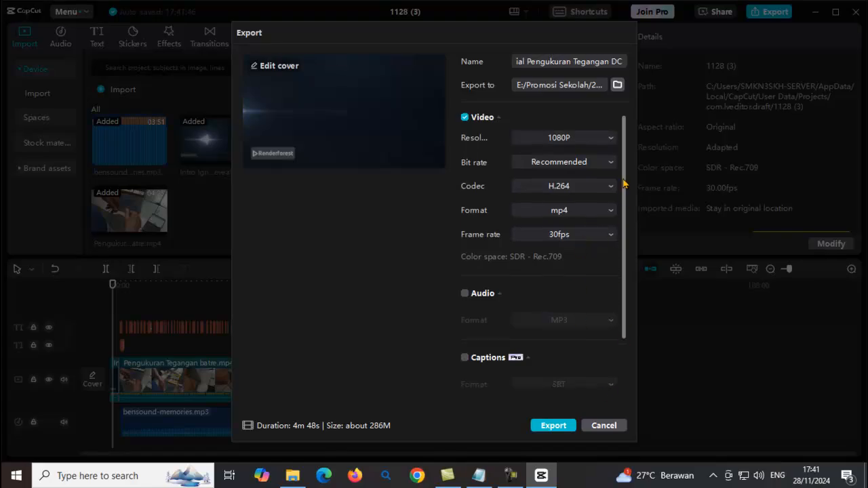
scroll(623, 183, up, 1)
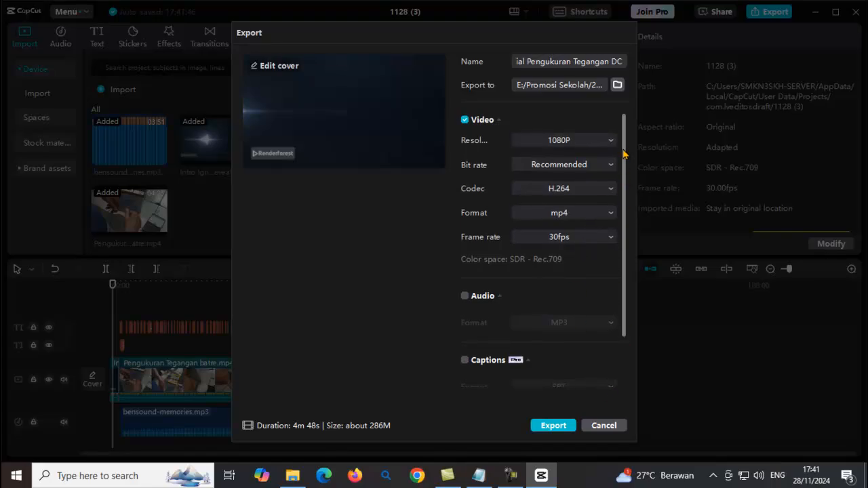
drag(624, 166, 625, 261)
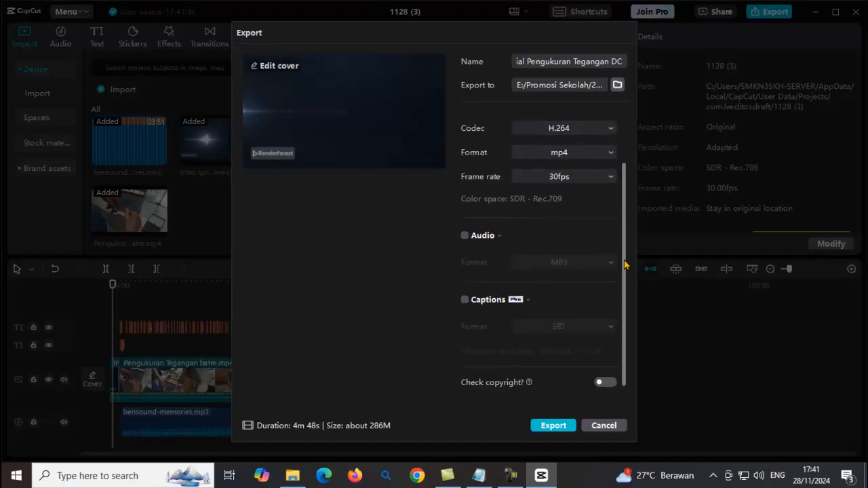
click(606, 383)
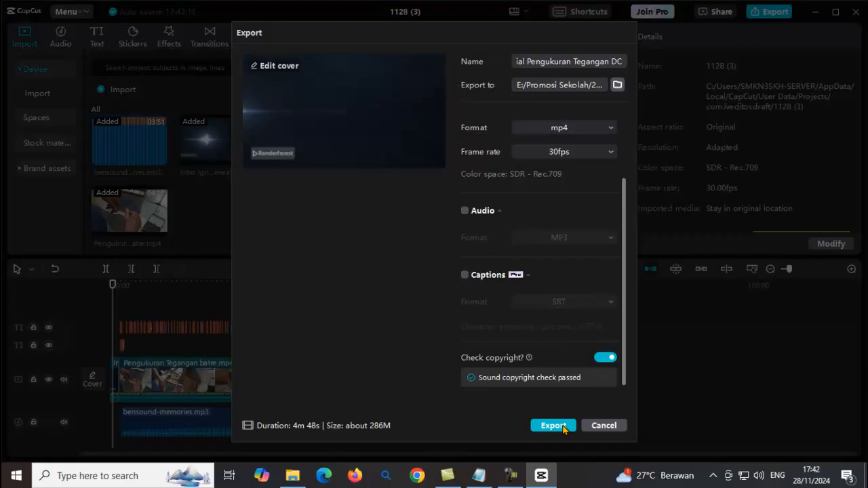
click(554, 426)
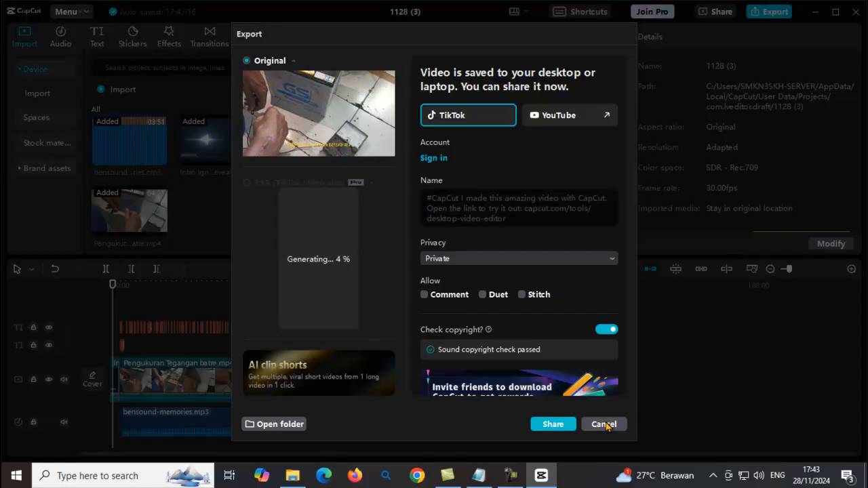
- Dismiss the export dialog without sharing the video, and minimise CapCut and the Notepad notes
click(604, 425)
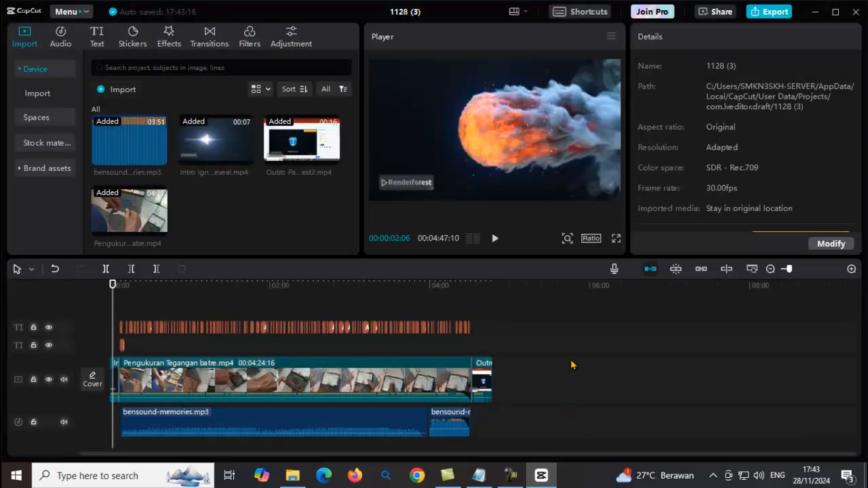
click(816, 12)
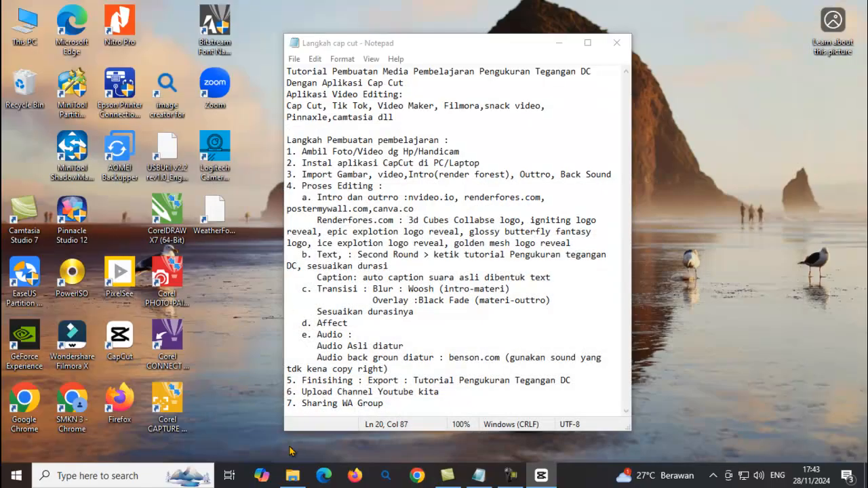
click(559, 43)
- Switch to File Explorer and open "20. Tutorial Pengukuran Tegangan DC melalui Aplikasi Cap Cut" inside Promosi Sekolah on DATA2 (E:)
click(292, 476)
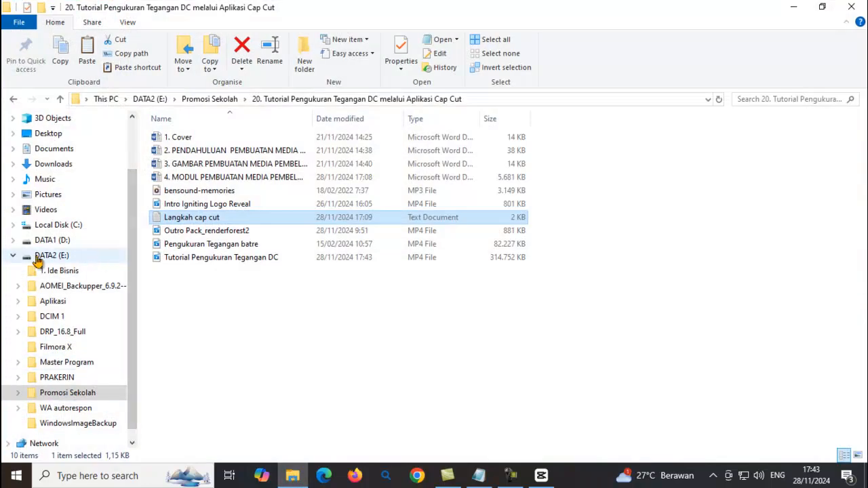
click(47, 257)
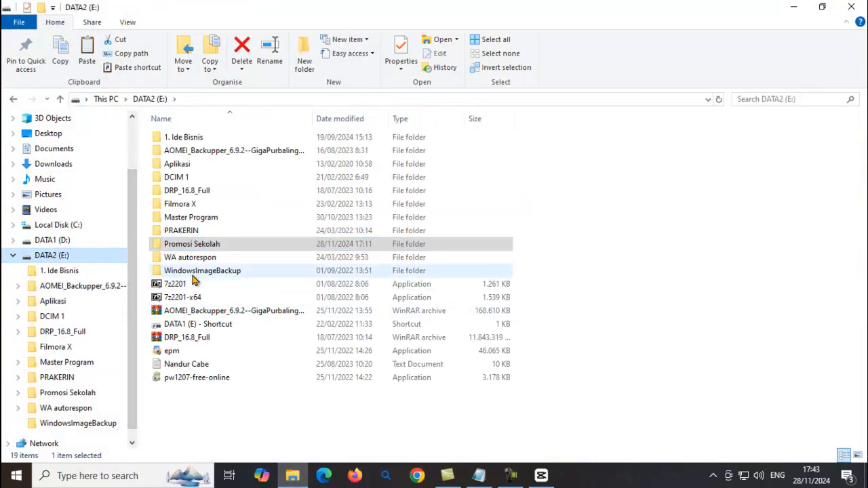
double_click(195, 246)
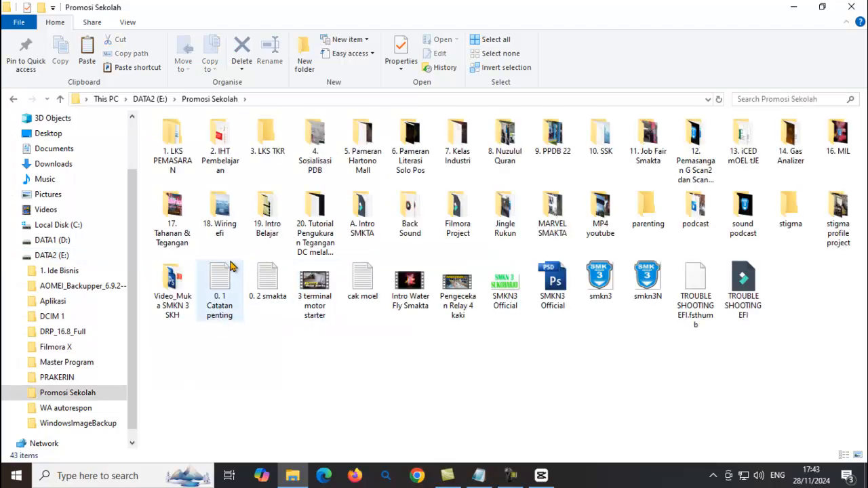
double_click(316, 223)
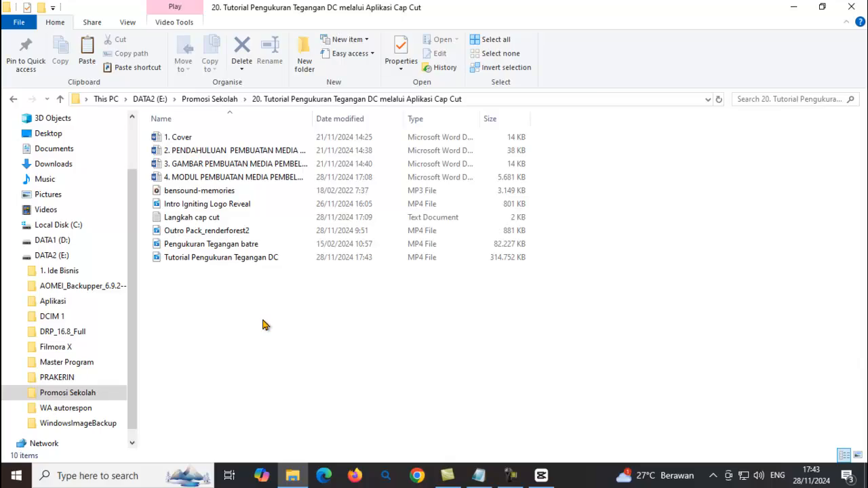
- Play the exported video "Tutorial Pengukuran Tegangan DC", skip ahead to its outro and minimise the player
click(237, 260)
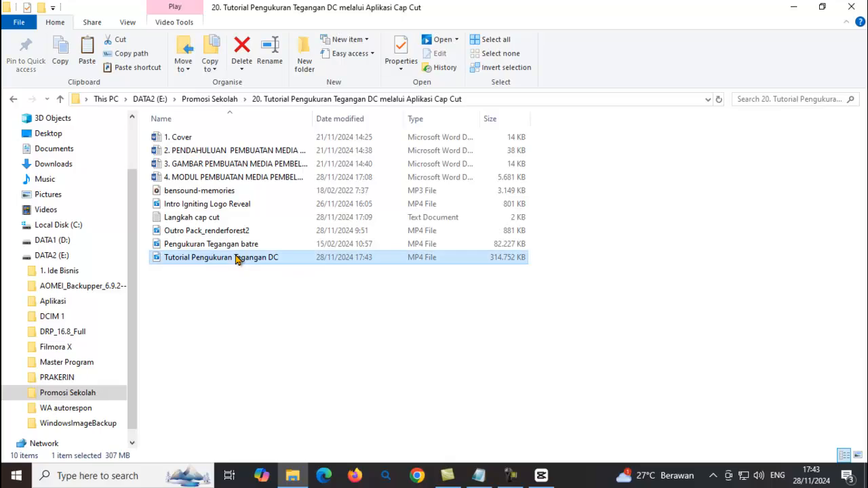
double_click(237, 258)
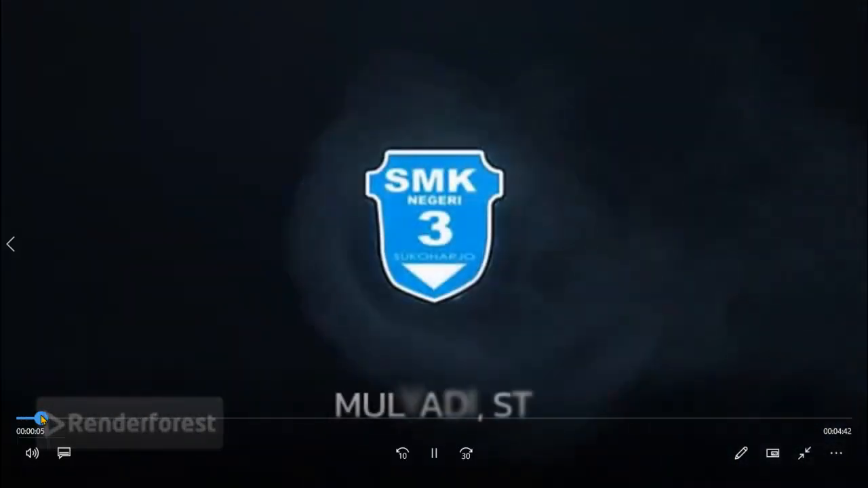
drag(30, 419, 834, 427)
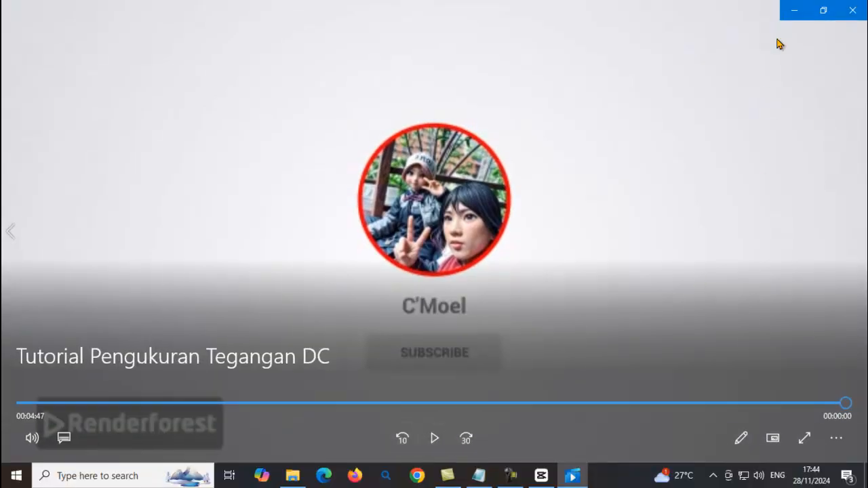
click(793, 9)
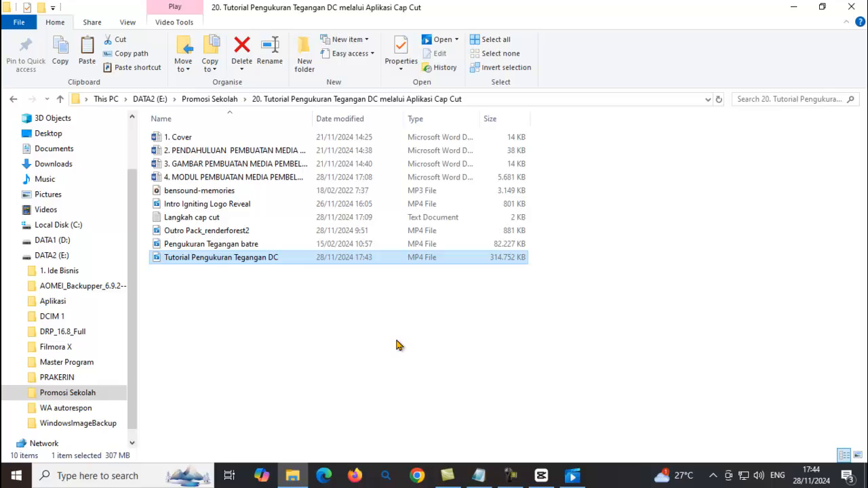
click(510, 476)
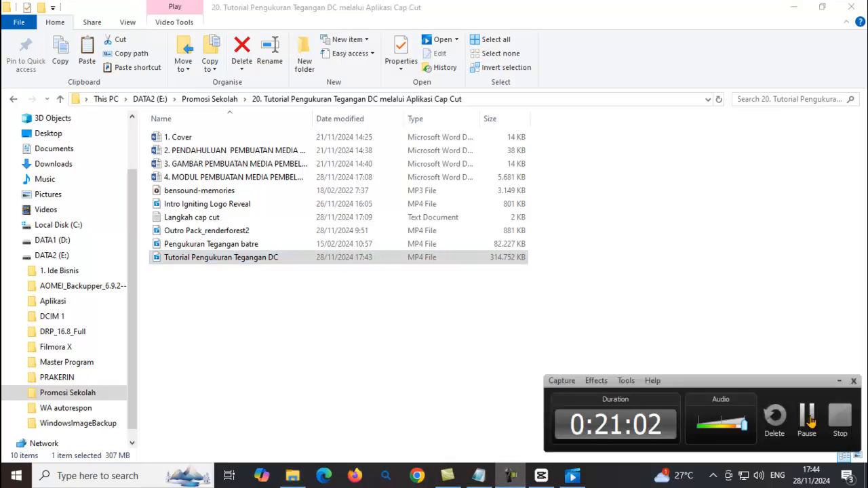